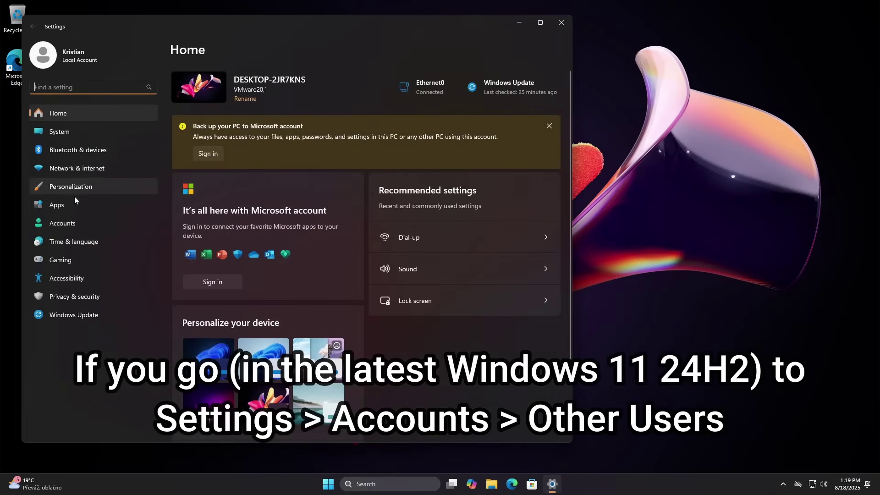
# Start a kiosk setup for other users in the account settings and name the new kiosk account "whatever"
pyautogui.click(80, 223)
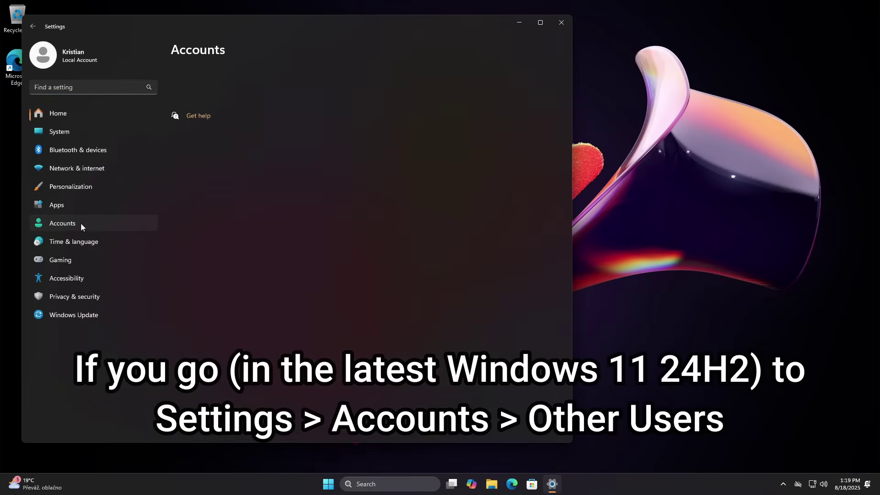
pyautogui.scroll(-3, 258, 286)
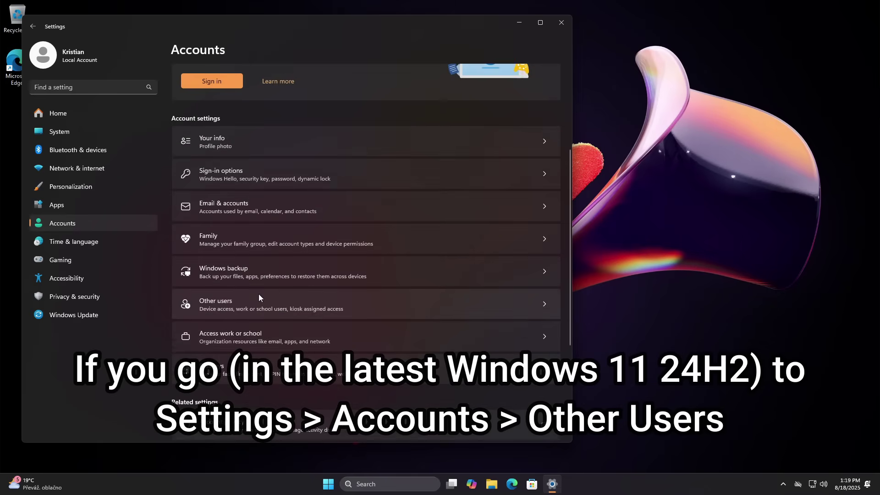
pyautogui.click(230, 304)
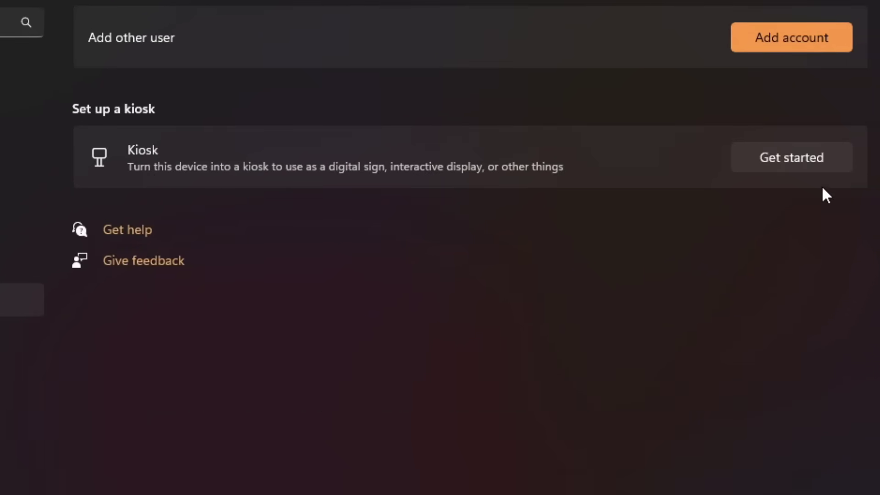
pyautogui.click(825, 158)
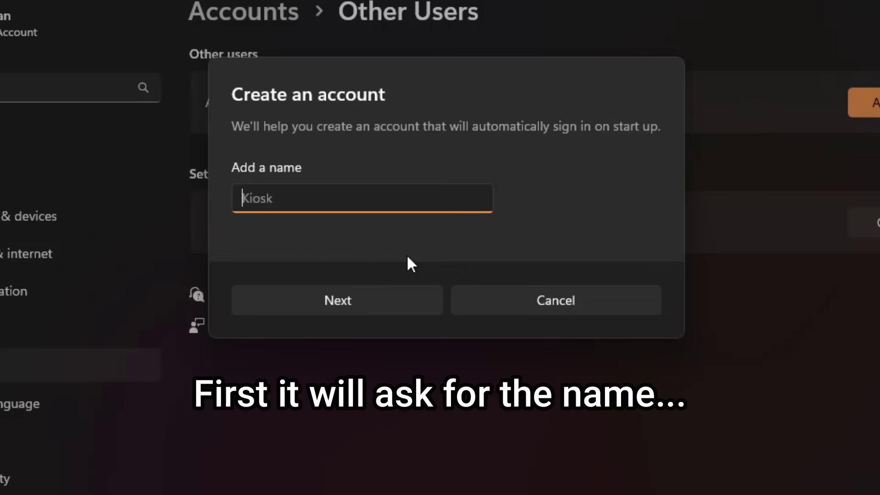
pyautogui.write('whatever')
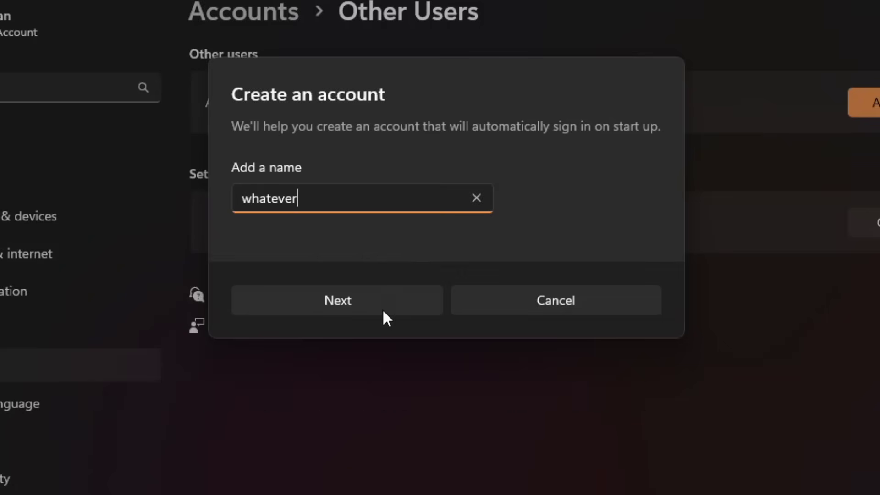
pyautogui.click(360, 304)
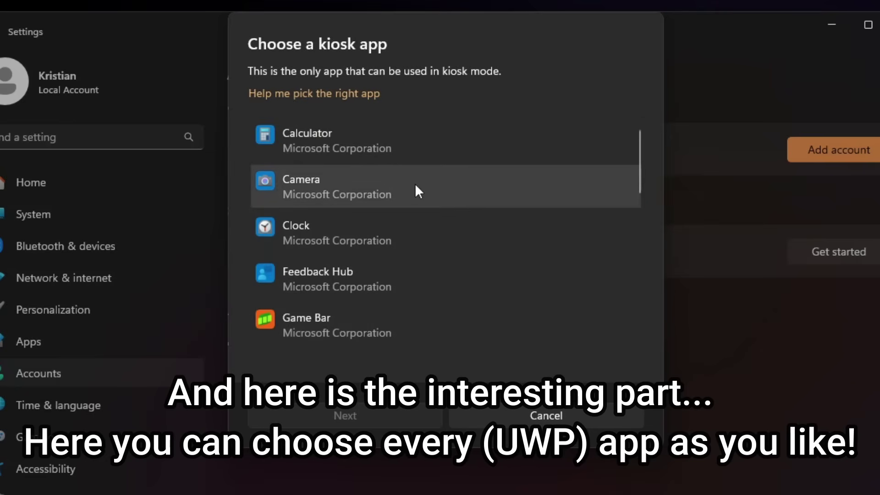
# Choose Calculator from the available kiosk apps and finish the kiosk setup
pyautogui.scroll(-3, 507, 241)
pyautogui.scroll(-10, 447, 277)
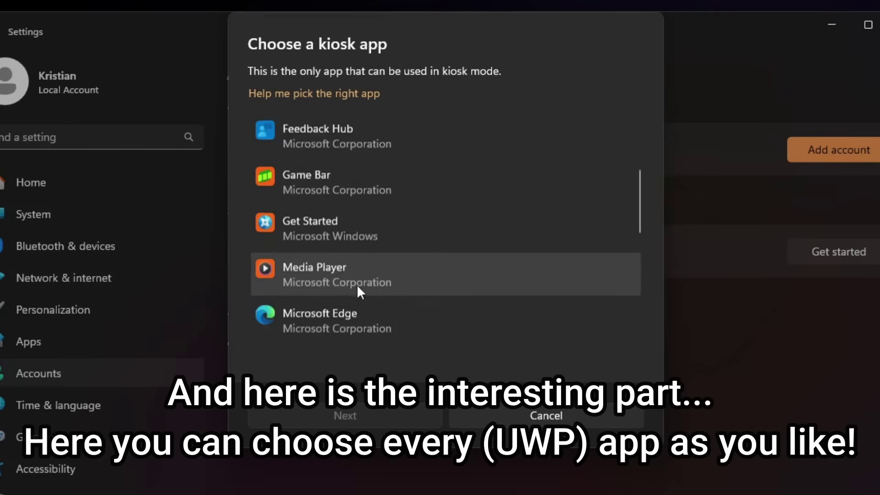
pyautogui.scroll(-8, 378, 348)
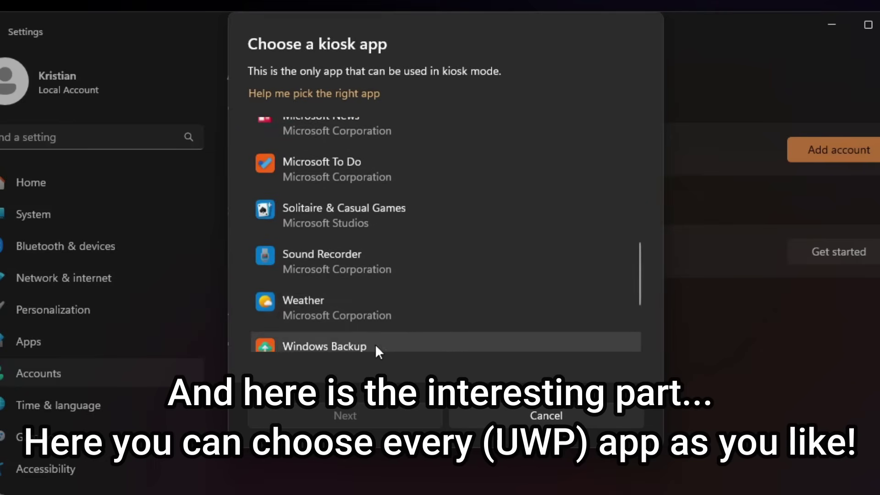
pyautogui.scroll(6, 413, 330)
pyautogui.scroll(10, 420, 324)
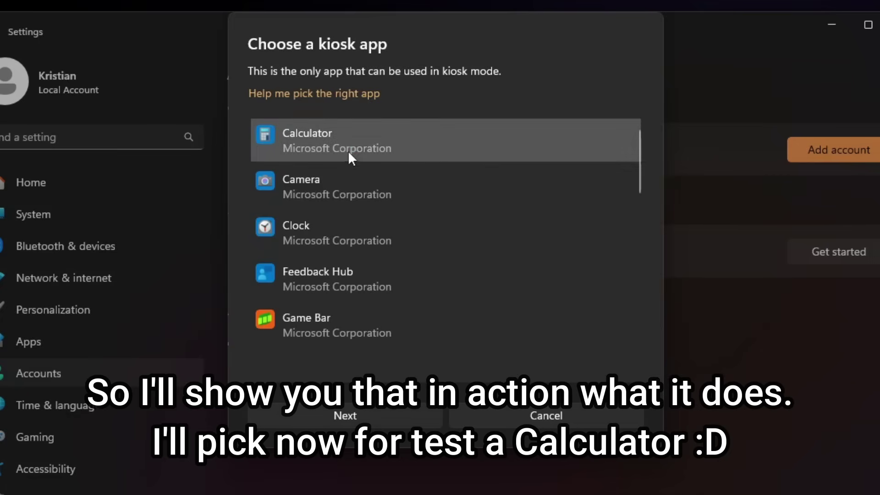
pyautogui.click(348, 150)
pyautogui.click(355, 416)
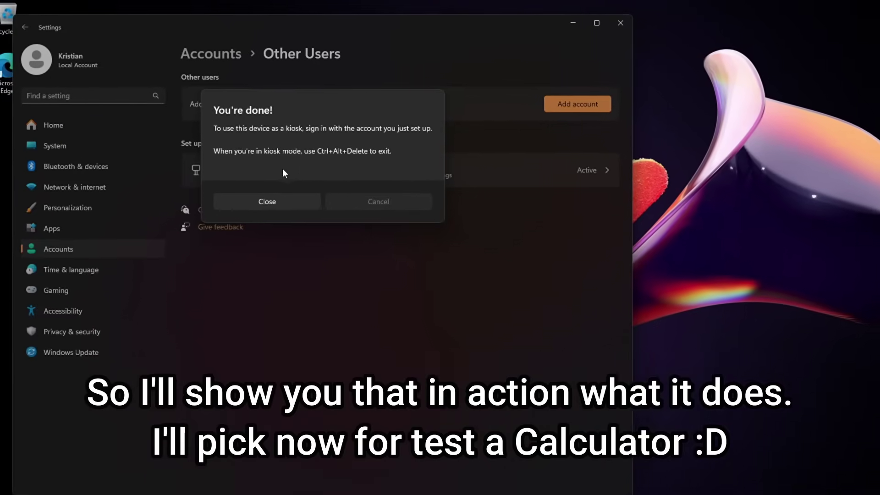
pyautogui.click(298, 241)
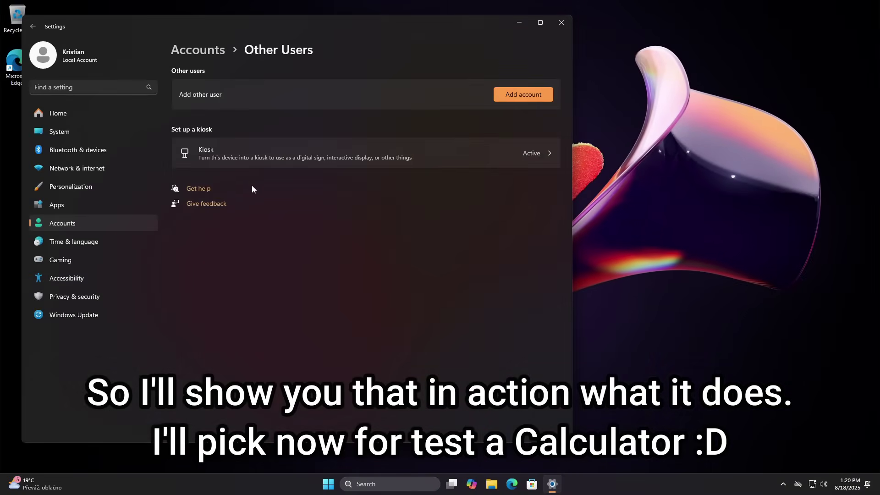
# Dismiss the Microsoft account backup notice and leave the current user's session
pyautogui.click(341, 485)
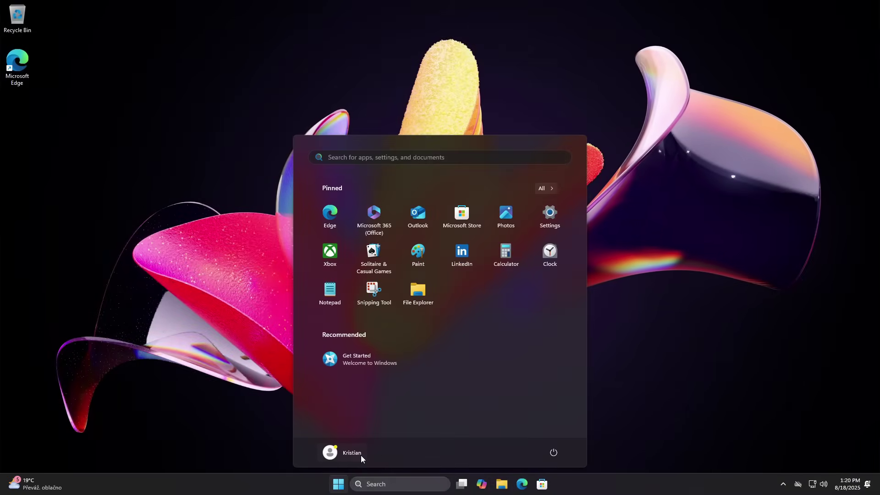
pyautogui.click(360, 456)
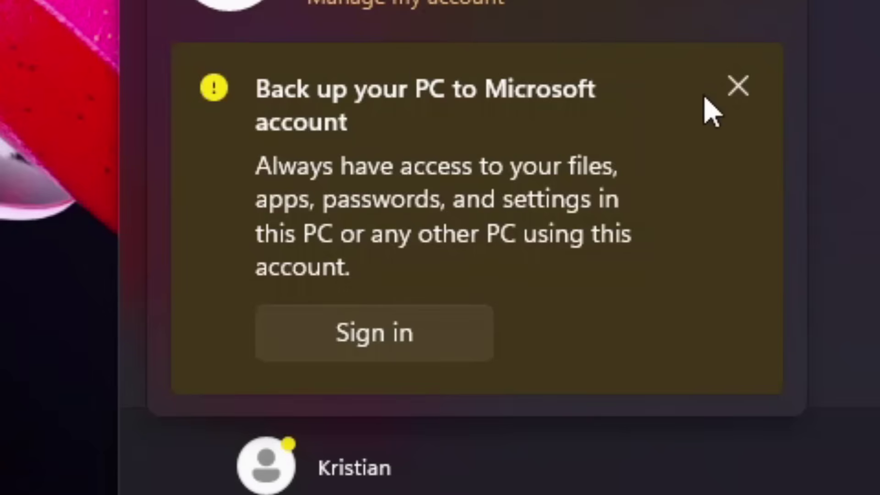
pyautogui.click(744, 65)
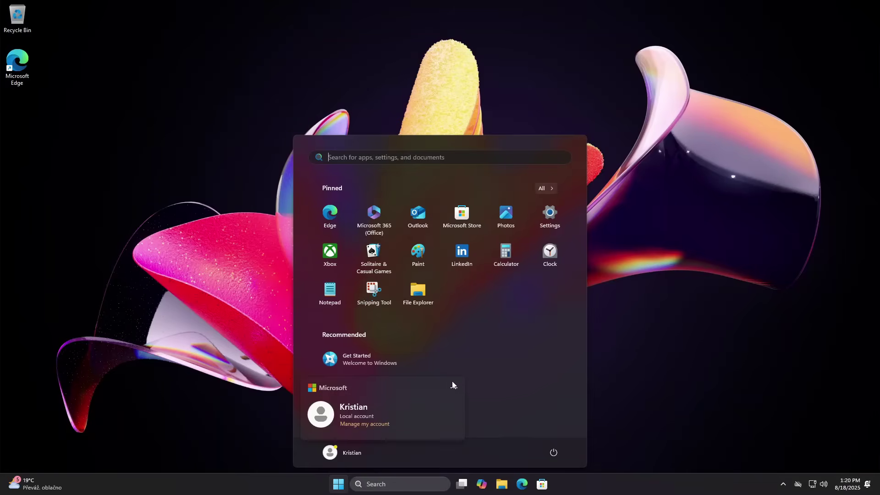
pyautogui.click(473, 406)
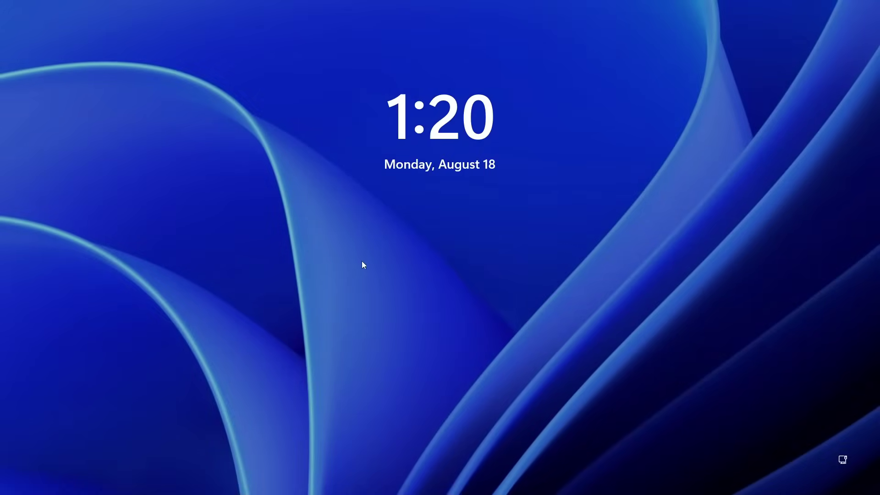
# Sign in with the kiosk account "whatever" from the lock screen
pyautogui.click(457, 309)
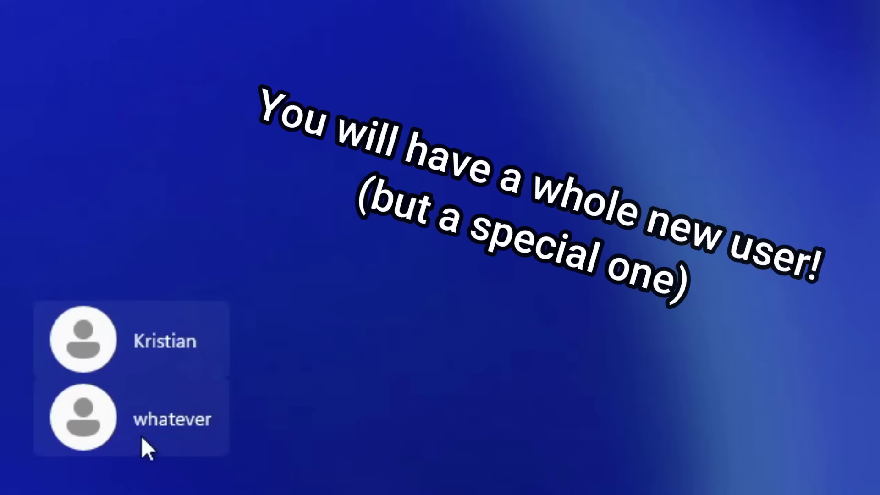
pyautogui.click(145, 447)
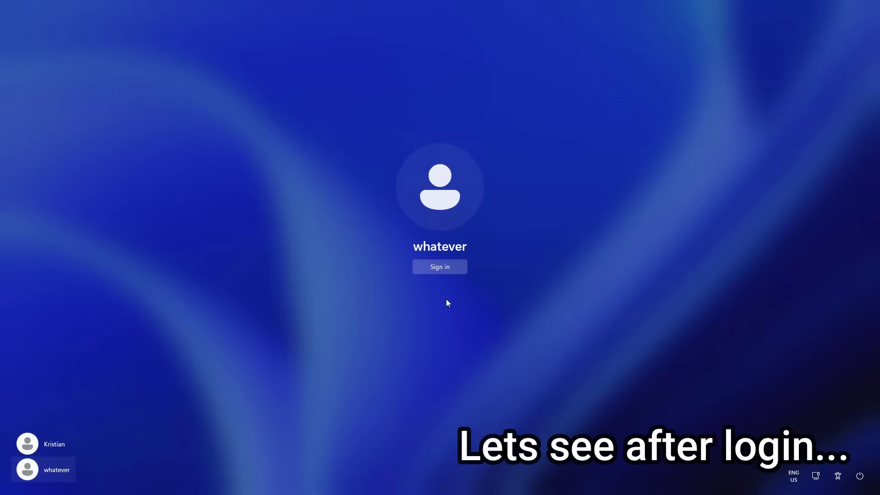
pyautogui.click(441, 269)
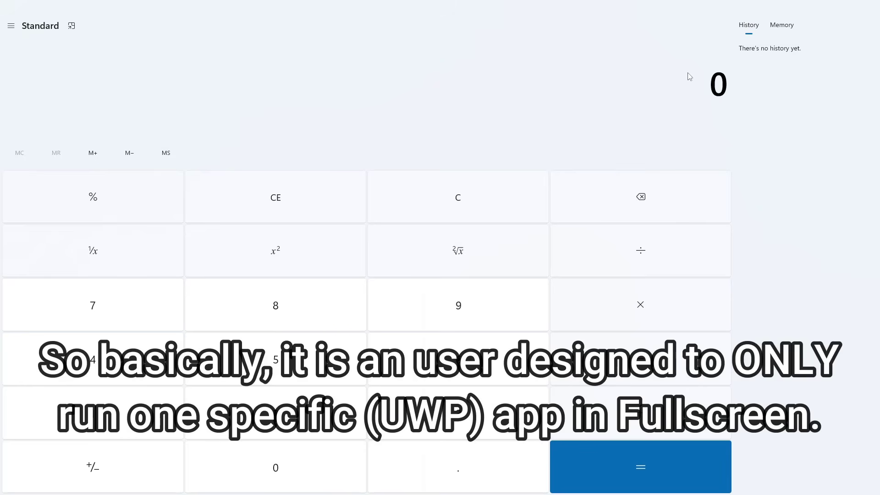
# Set the Calculator app theme to Dark and return to the Standard calculator
pyautogui.click(16, 28)
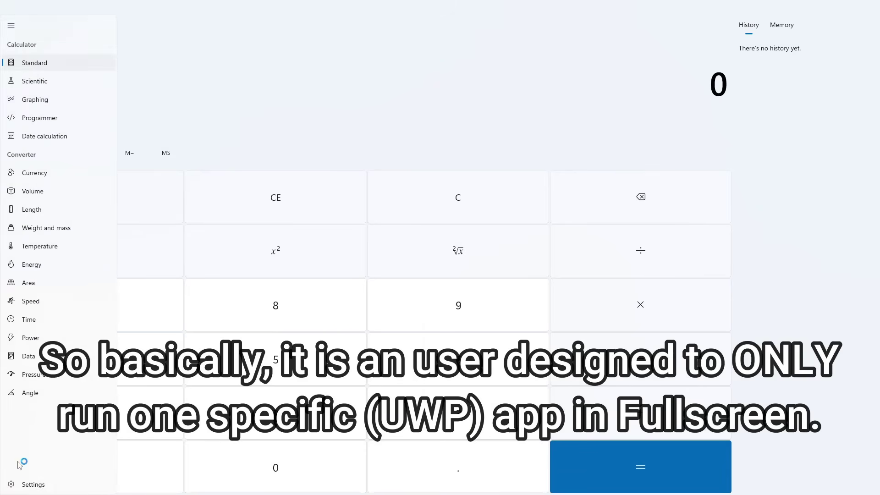
pyautogui.click(27, 487)
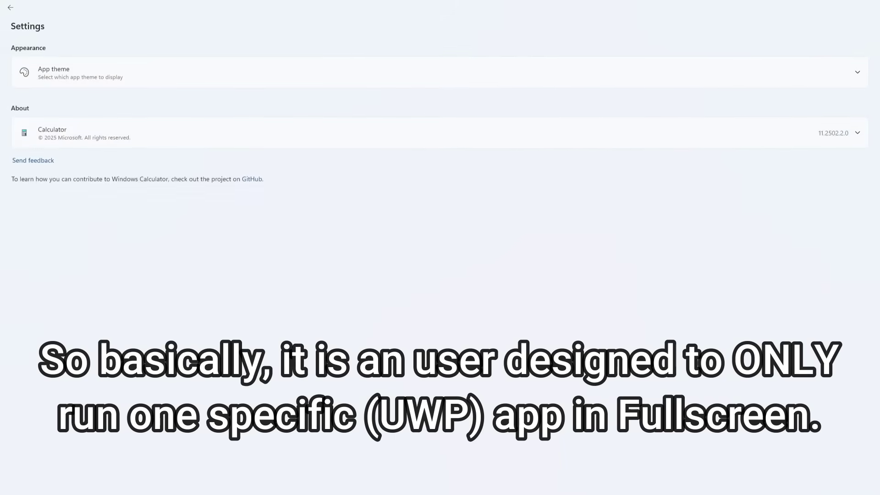
pyautogui.click(53, 79)
pyautogui.click(56, 116)
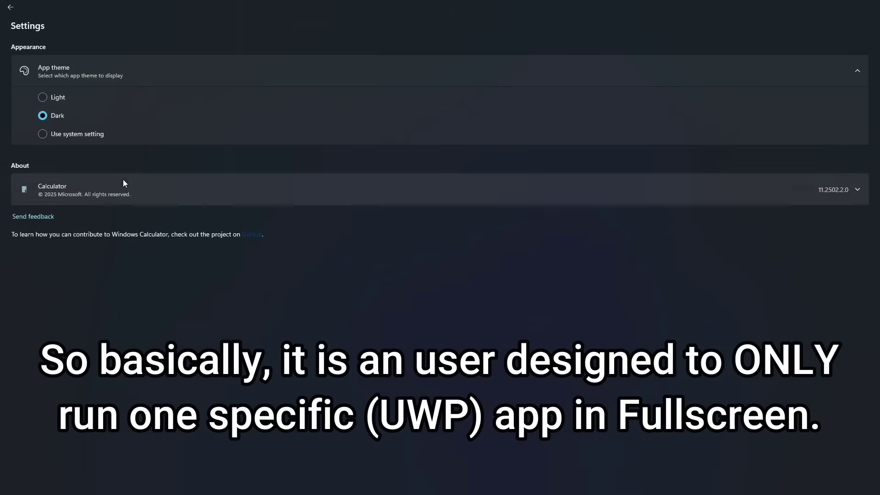
pyautogui.click(10, 8)
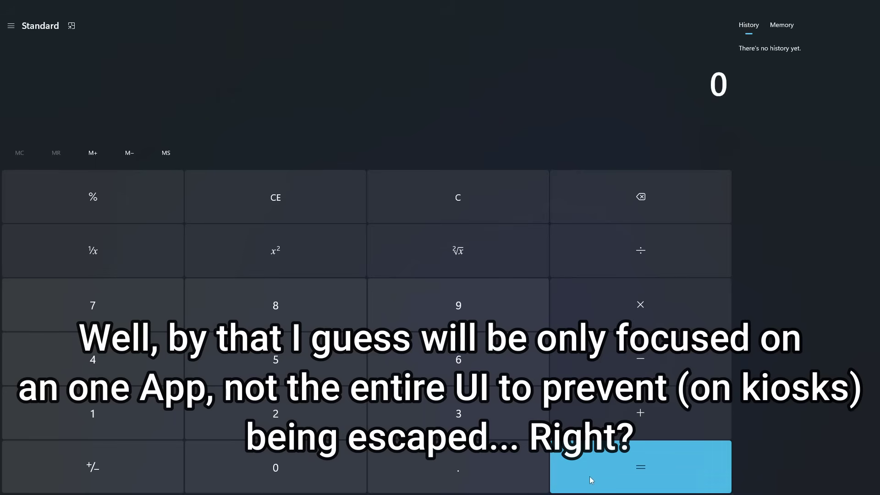
# Calculate 3 + 3, repeat the addition of 3 up to 36, and show the memory list
pyautogui.click(504, 421)
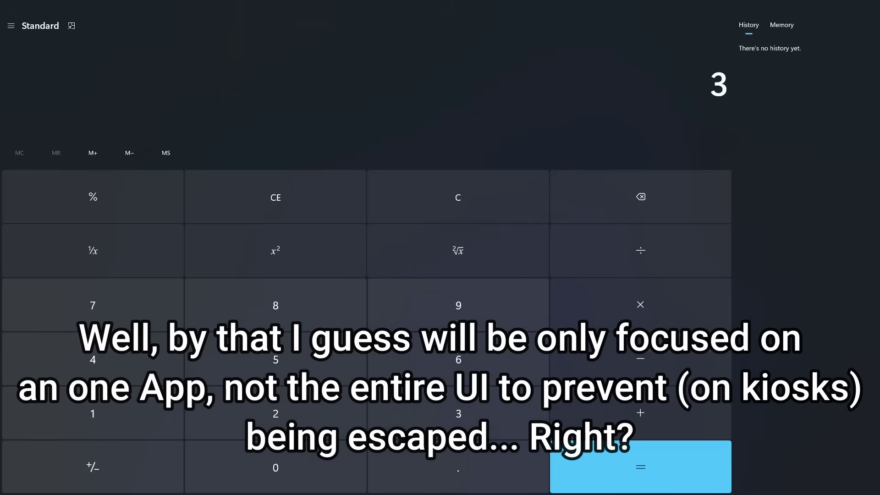
pyautogui.click(626, 417)
pyautogui.click(651, 470)
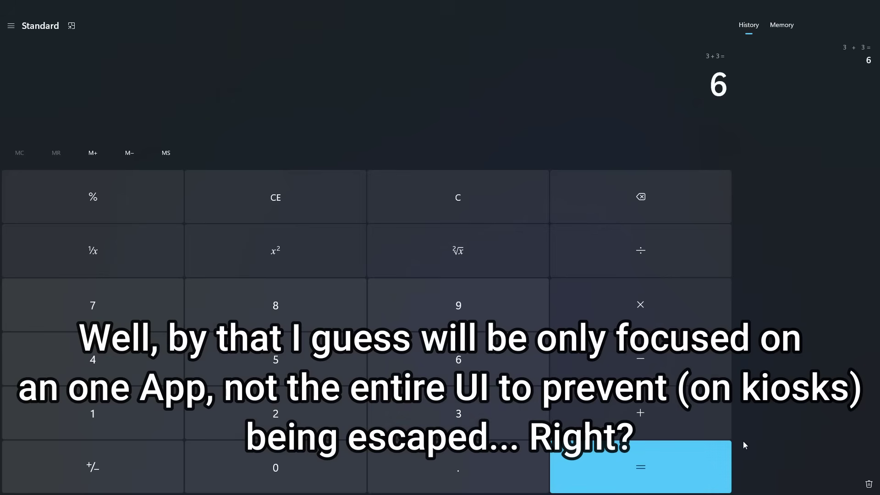
pyautogui.click(679, 485)
pyautogui.tripleClick(679, 484)
pyautogui.tripleClick(685, 461)
pyautogui.tripleClick(685, 460)
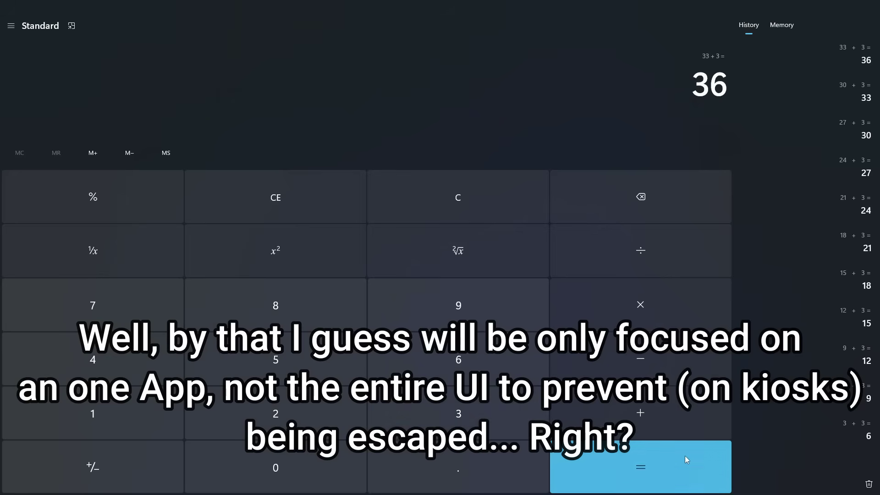
pyautogui.click(781, 25)
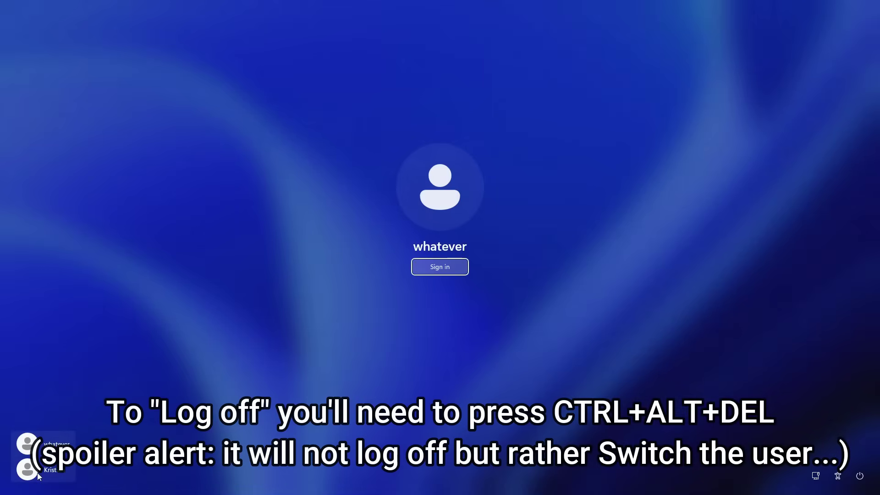
# Leave the kiosk session and sign back in with the original local account
pyautogui.click(38, 476)
pyautogui.click(439, 266)
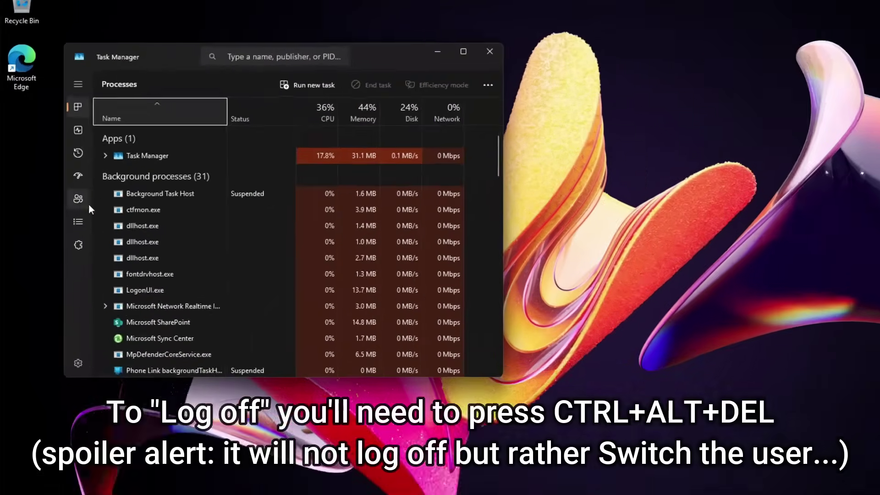
# Examine the processes running under kioskUser0 in the per-user view of Task Manager
pyautogui.click(75, 198)
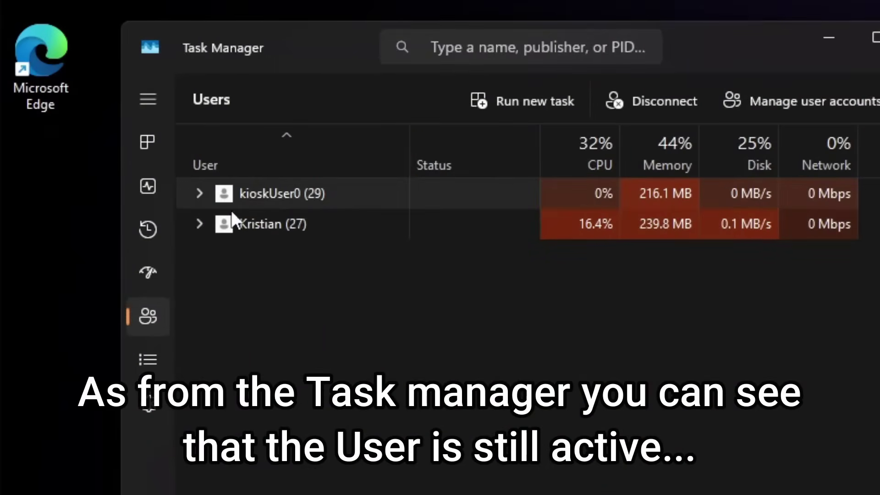
pyautogui.click(199, 193)
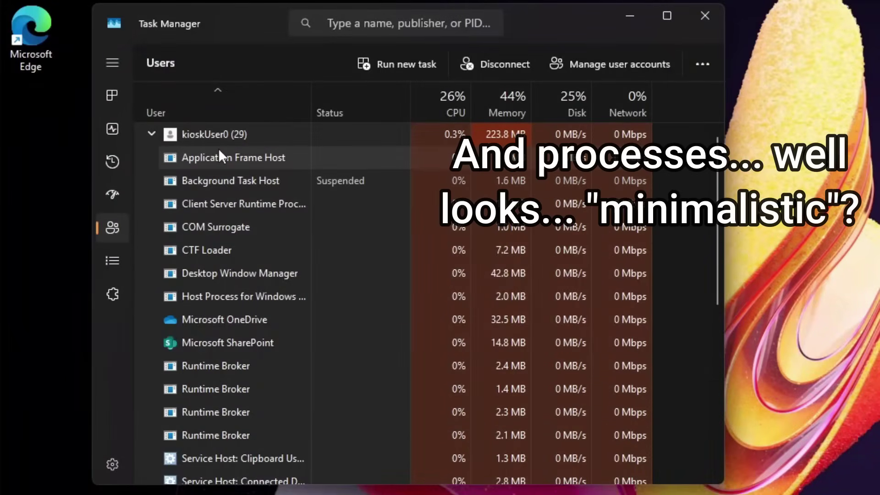
pyautogui.scroll(-2, 321, 321)
pyautogui.scroll(-3, 341, 335)
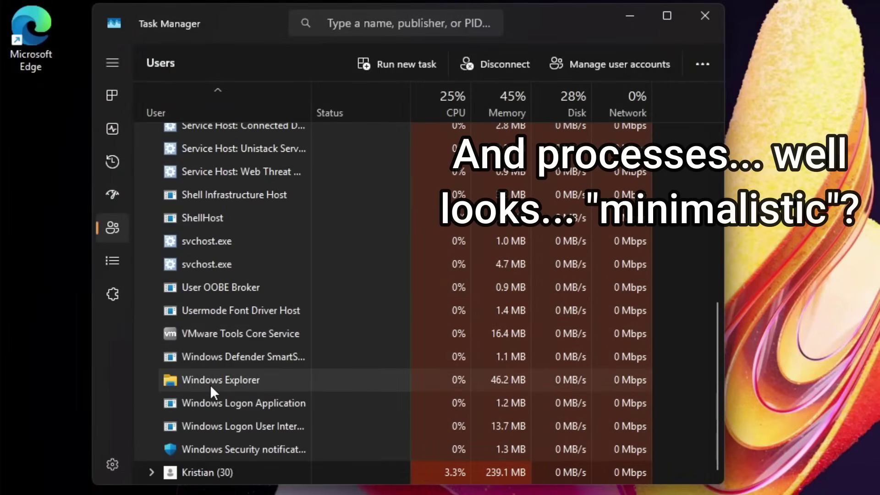
pyautogui.scroll(5, 275, 447)
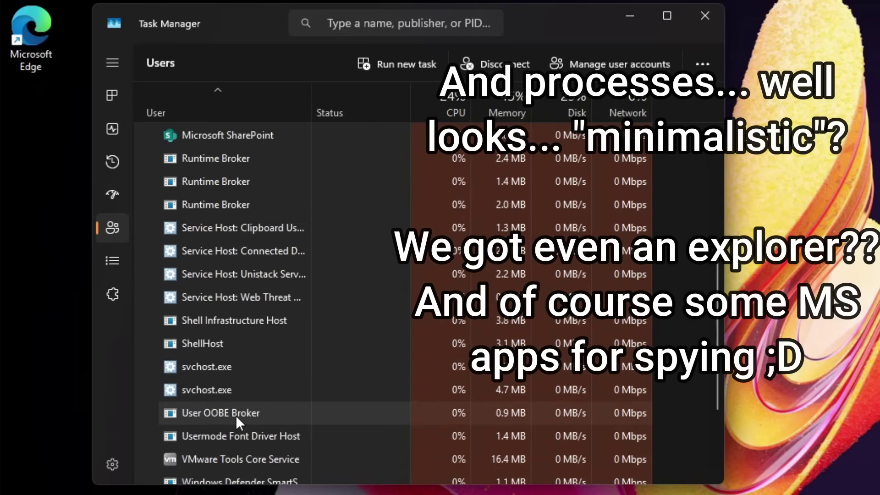
pyautogui.scroll(1, 230, 318)
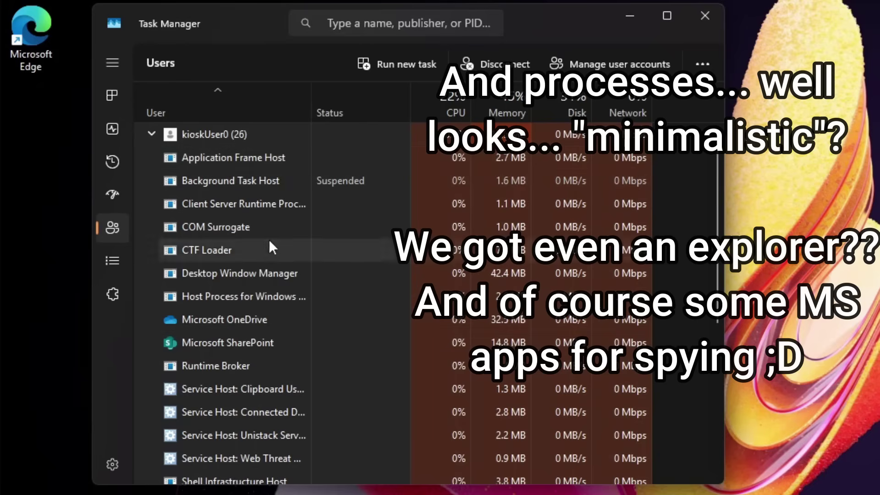
# Disconnect kioskUser0 and sign off its session from the per-user view, leaving Task Manager closed
pyautogui.click(495, 64)
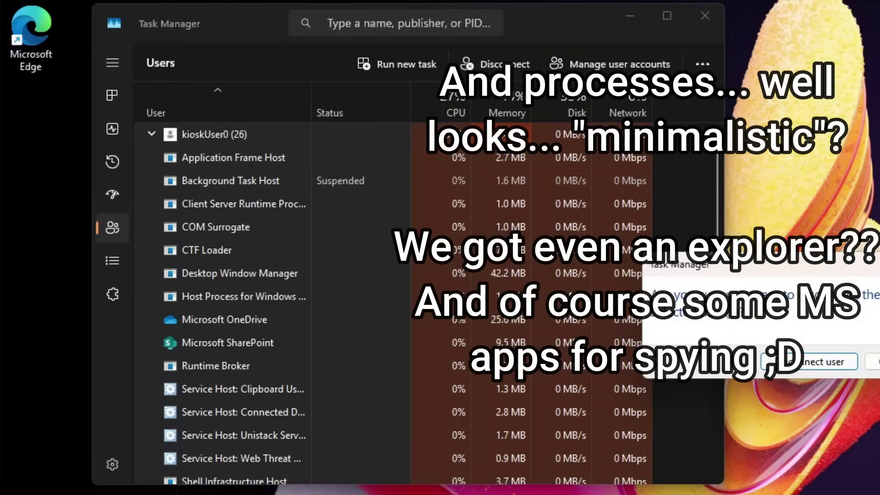
pyautogui.click(835, 359)
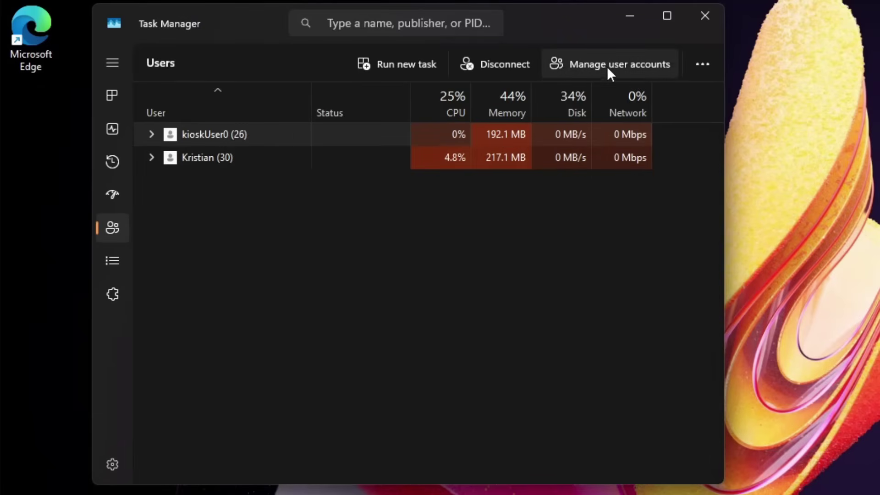
pyautogui.rightClick(335, 134)
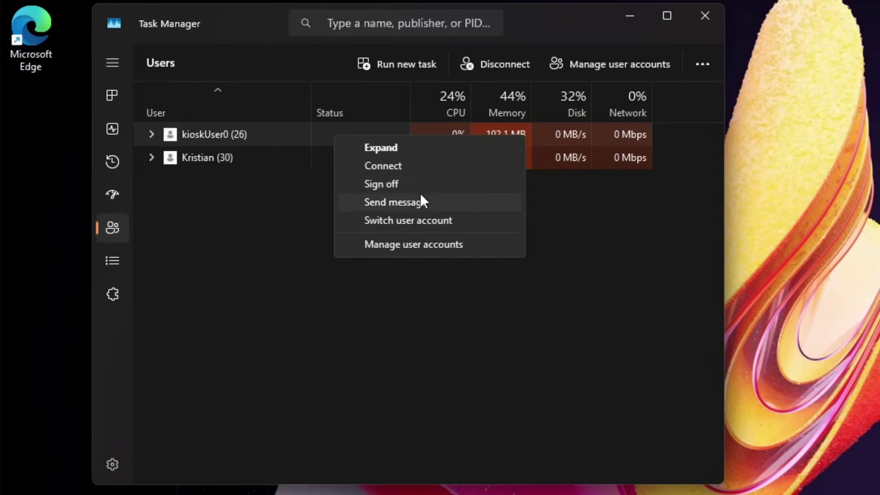
pyautogui.click(395, 181)
pyautogui.click(825, 369)
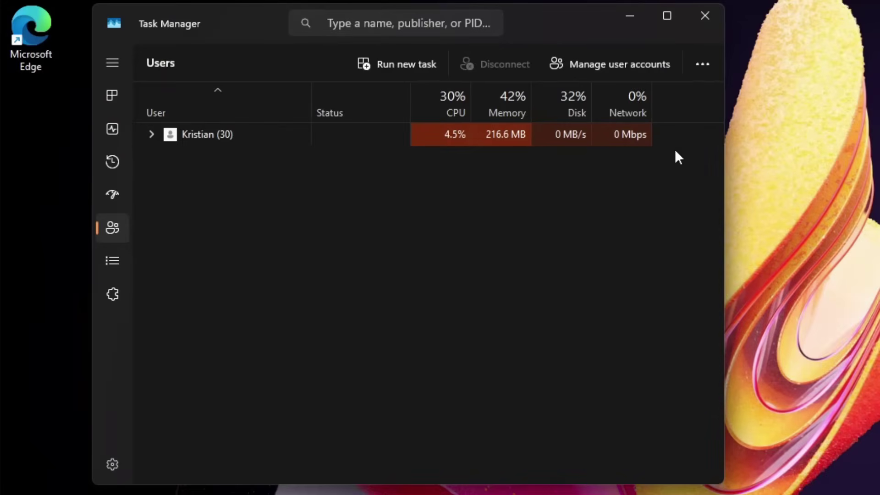
pyautogui.click(705, 16)
# Switch to Control Panel and check which accounts are listed for management under User Accounts
pyautogui.click(502, 484)
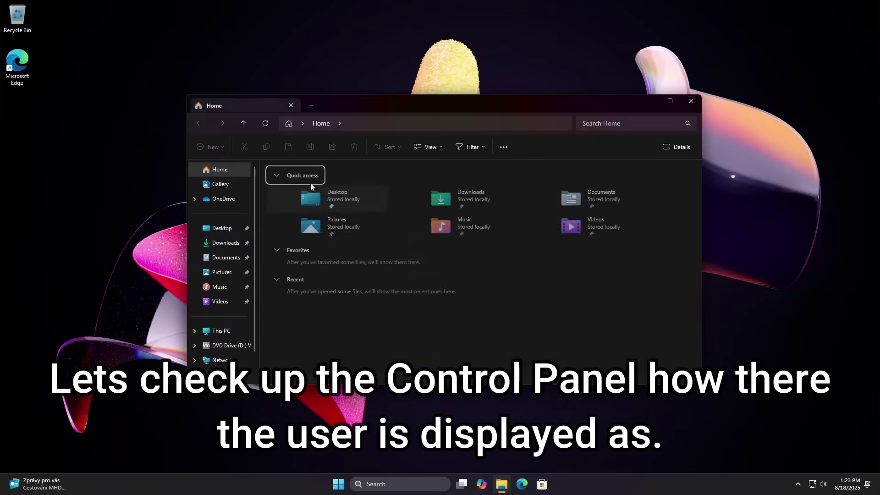
pyautogui.click(301, 123)
pyautogui.scroll(-5, 335, 232)
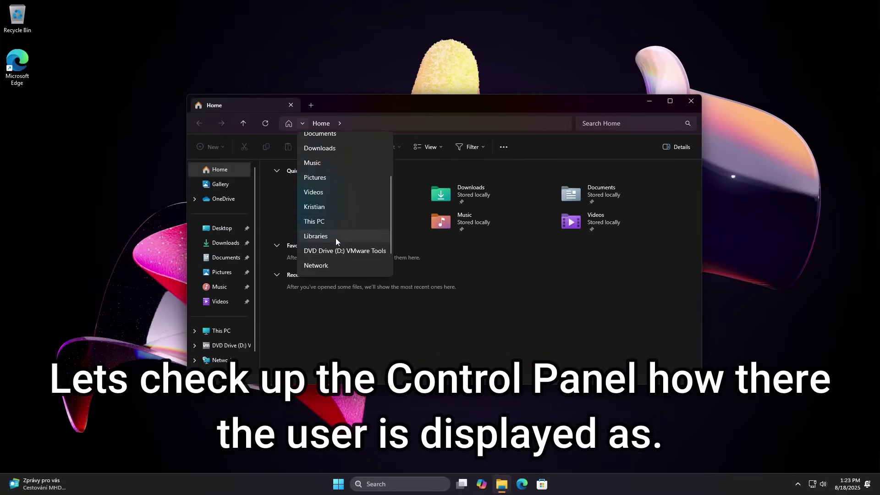
pyautogui.click(331, 258)
pyautogui.click(476, 174)
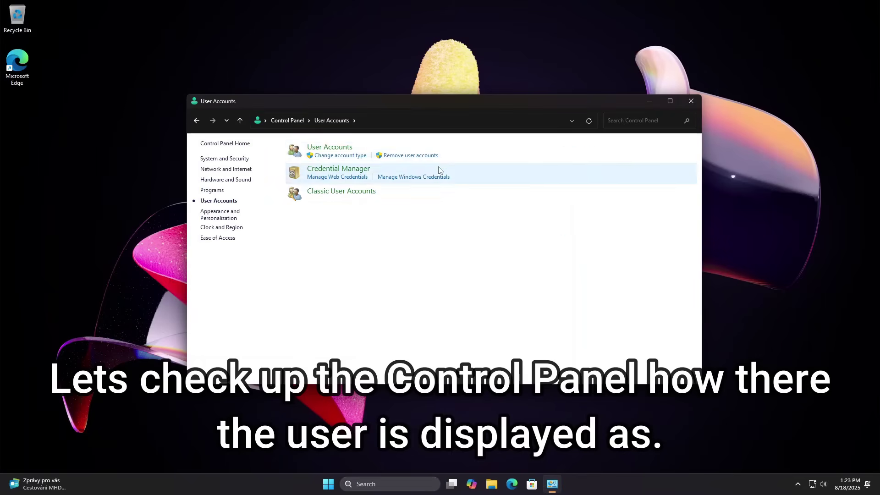
pyautogui.click(331, 148)
pyautogui.click(323, 218)
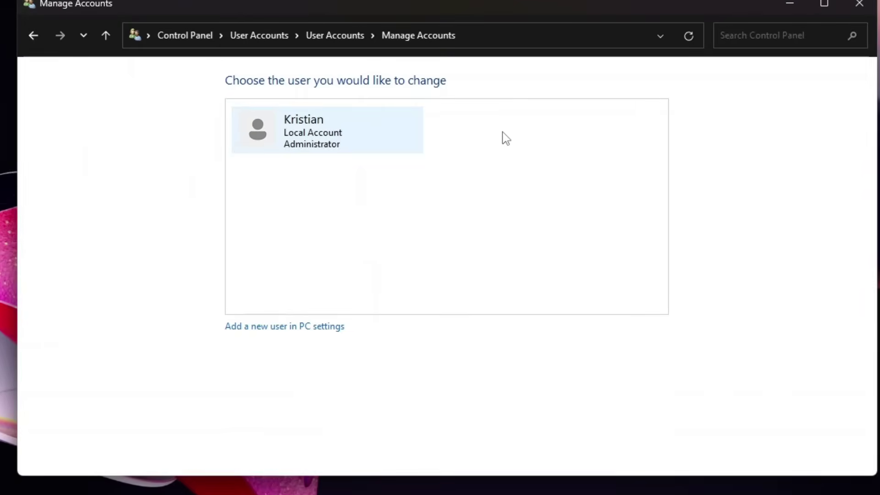
# Open Local Users and Groups from Classic User Accounts and select kioskUser0 in the Users folder
pyautogui.click(316, 35)
pyautogui.click(259, 36)
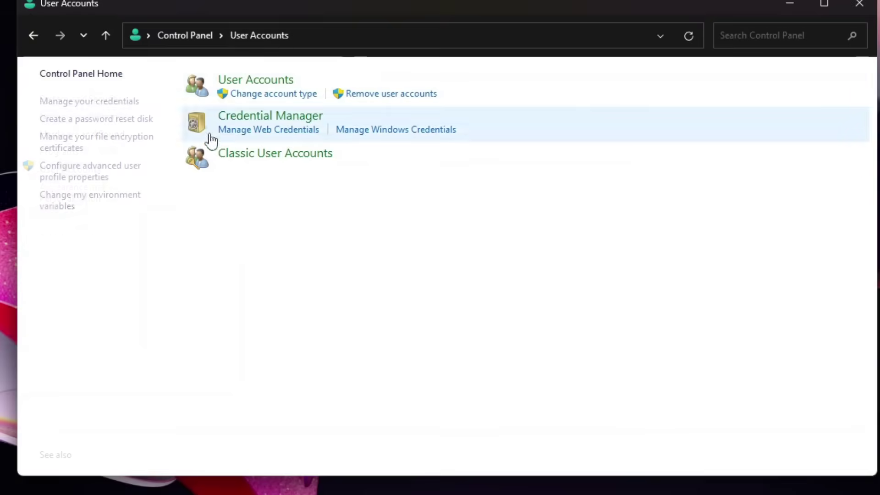
pyautogui.click(226, 162)
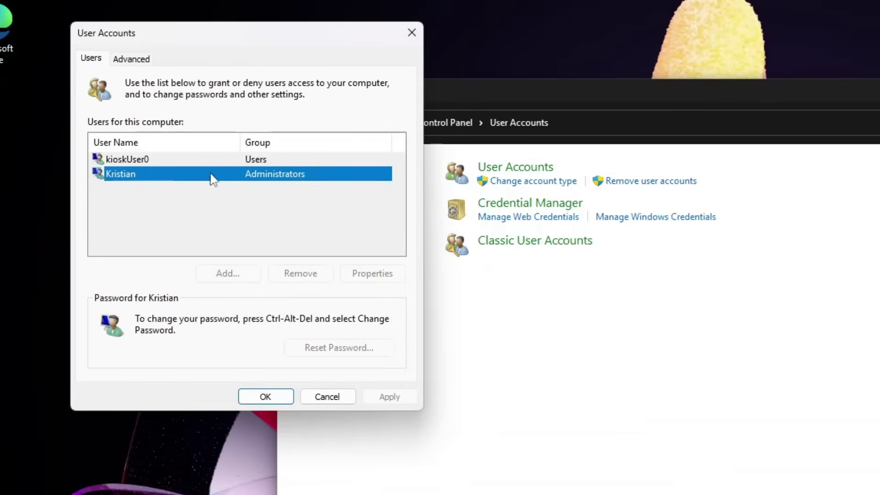
pyautogui.click(129, 60)
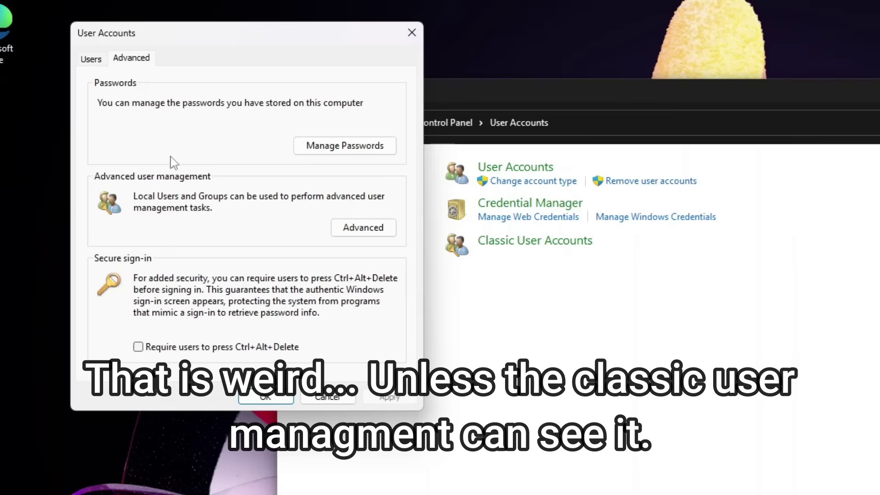
pyautogui.click(369, 235)
pyautogui.click(149, 141)
pyautogui.click(282, 128)
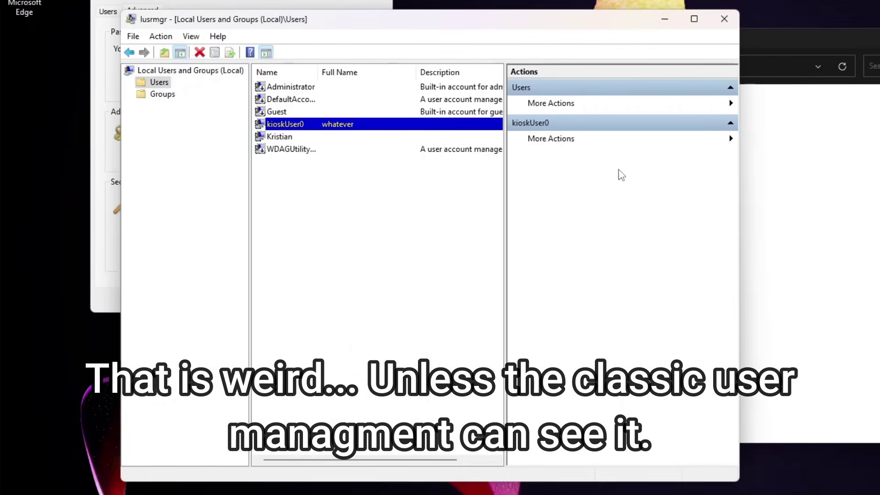
# Examine kioskUser0's properties, including its general options, group membership and profile
pyautogui.click(604, 140)
pyautogui.click(772, 217)
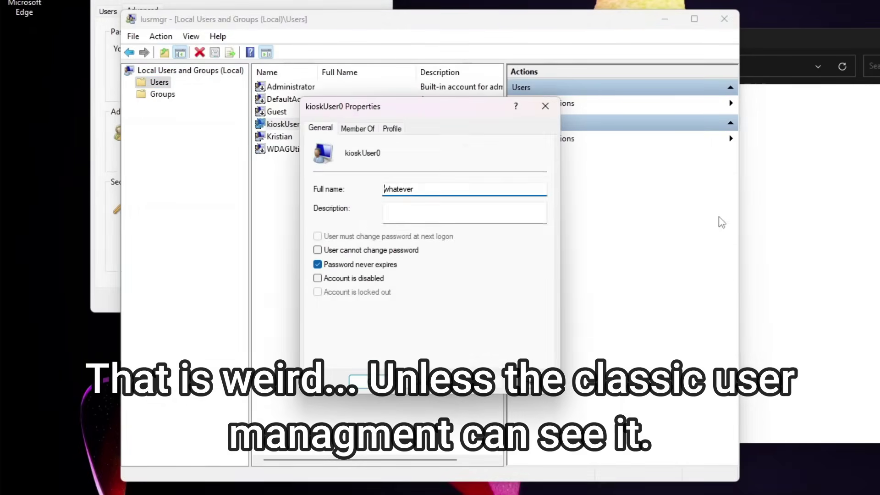
pyautogui.click(365, 128)
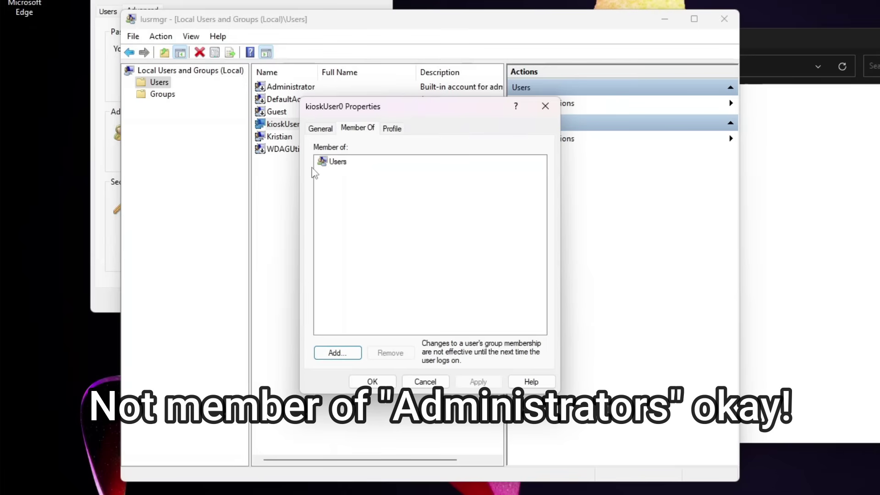
pyautogui.click(397, 131)
pyautogui.click(320, 130)
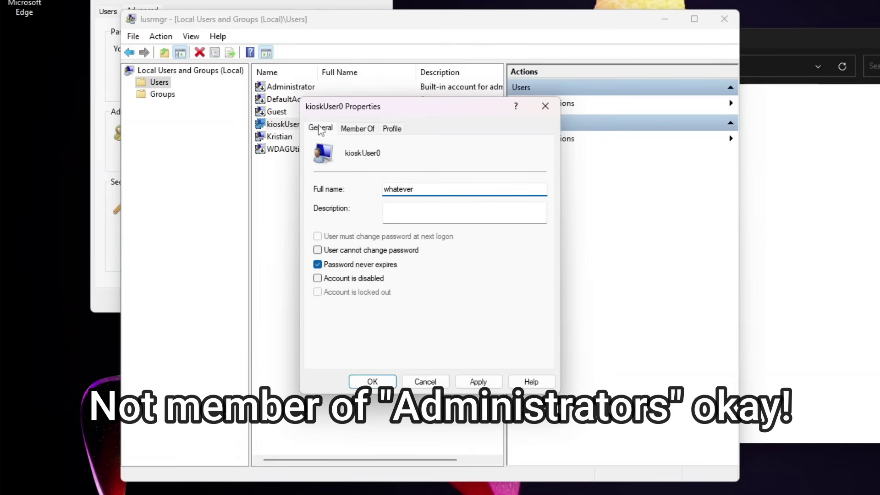
pyautogui.click(358, 131)
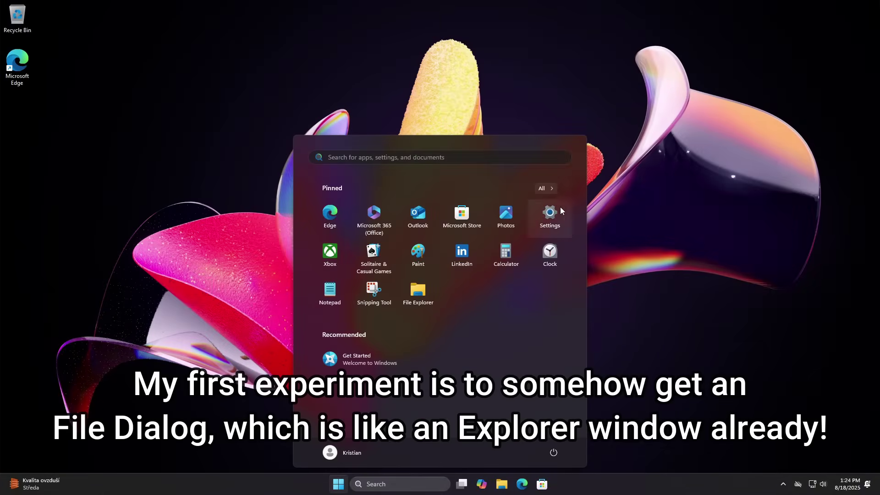
# Switch to Windows Settings and show the kiosk setup details for the account named whatever
pyautogui.click(555, 209)
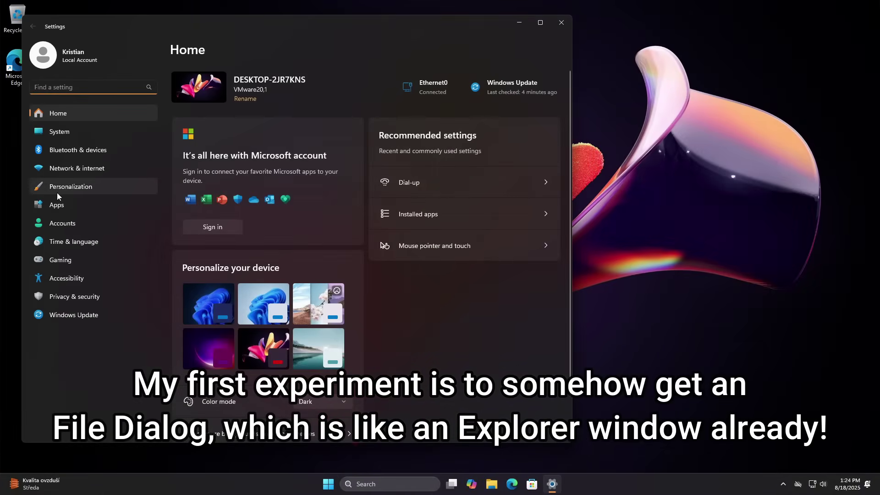
pyautogui.click(62, 224)
pyautogui.scroll(-3, 221, 292)
pyautogui.scroll(-3, 221, 289)
pyautogui.scroll(3, 239, 257)
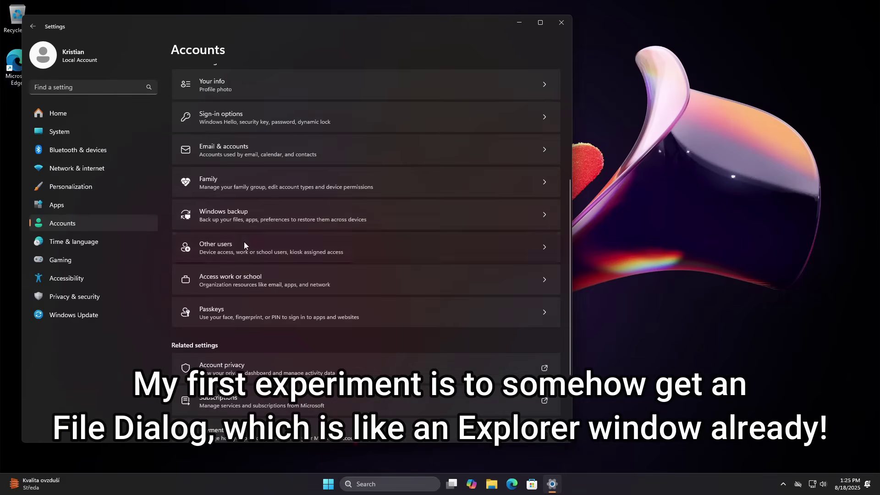
pyautogui.click(244, 241)
pyautogui.click(233, 150)
pyautogui.click(228, 126)
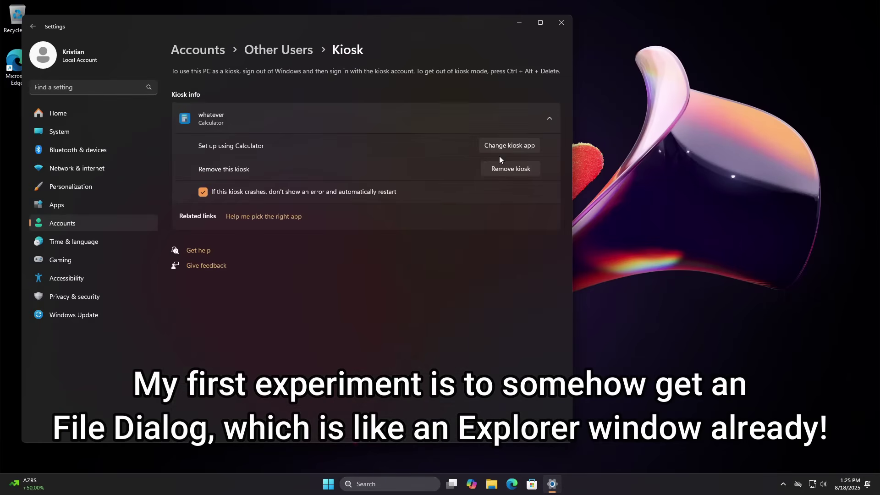
# Change the kiosk app from Calculator to Media Player
pyautogui.click(509, 147)
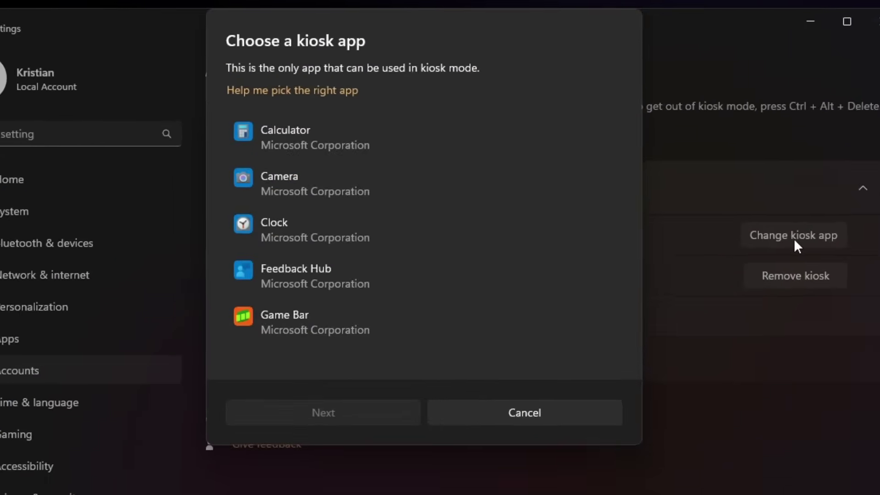
pyautogui.scroll(-5, 416, 256)
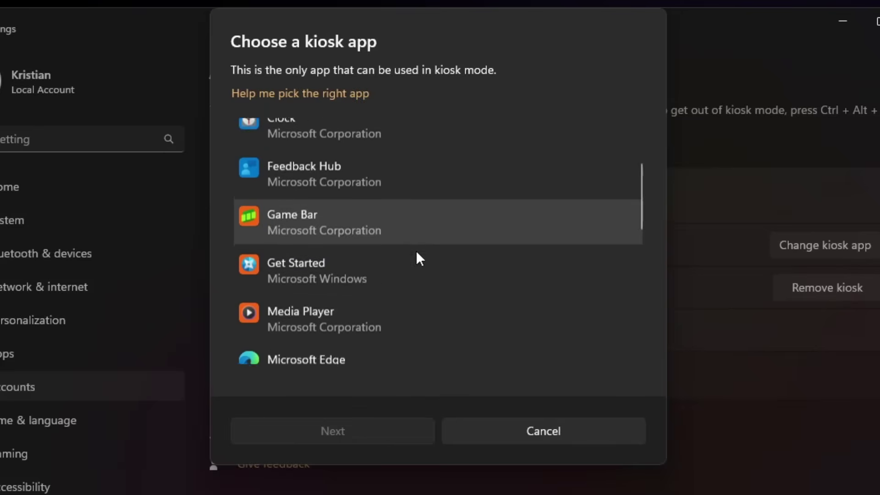
pyautogui.click(342, 213)
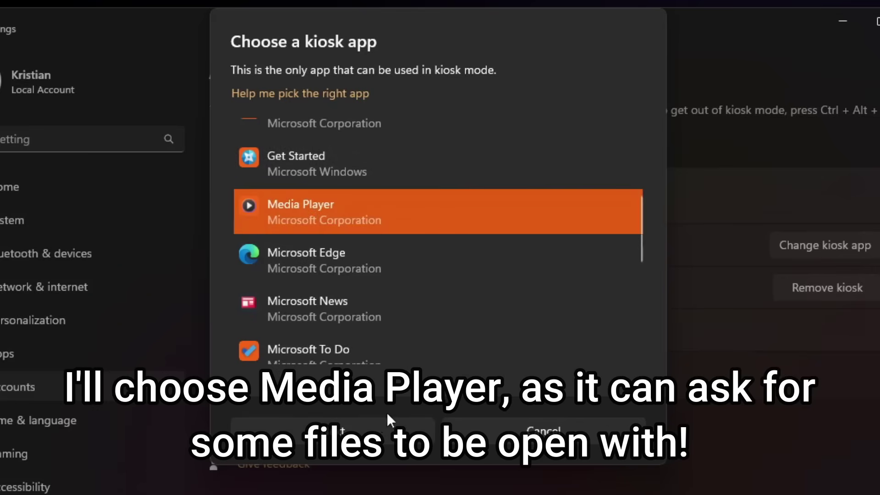
pyautogui.click(386, 440)
pyautogui.click(389, 312)
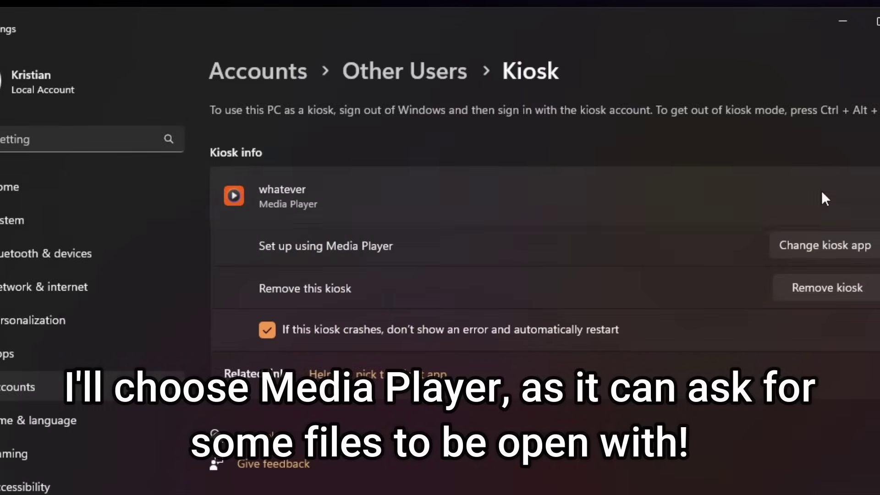
# Switch from the main account to the kiosk account to start its Media Player session
pyautogui.click(328, 484)
pyautogui.click(342, 452)
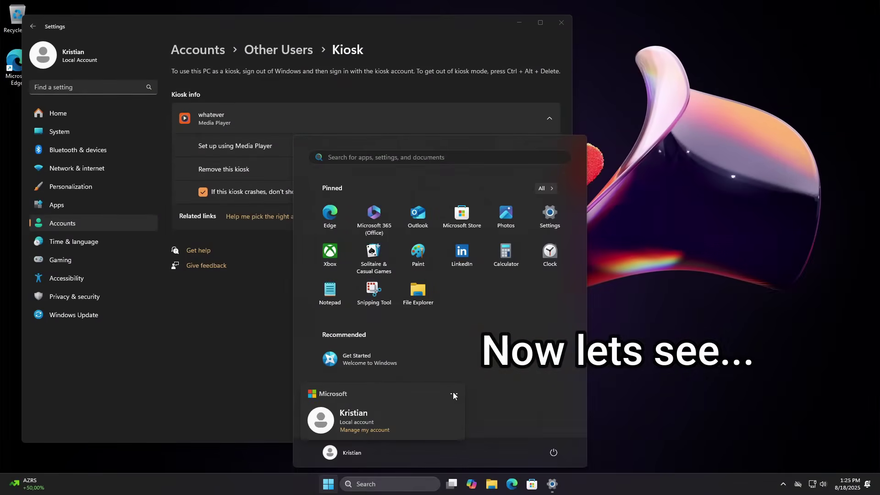
pyautogui.click(453, 396)
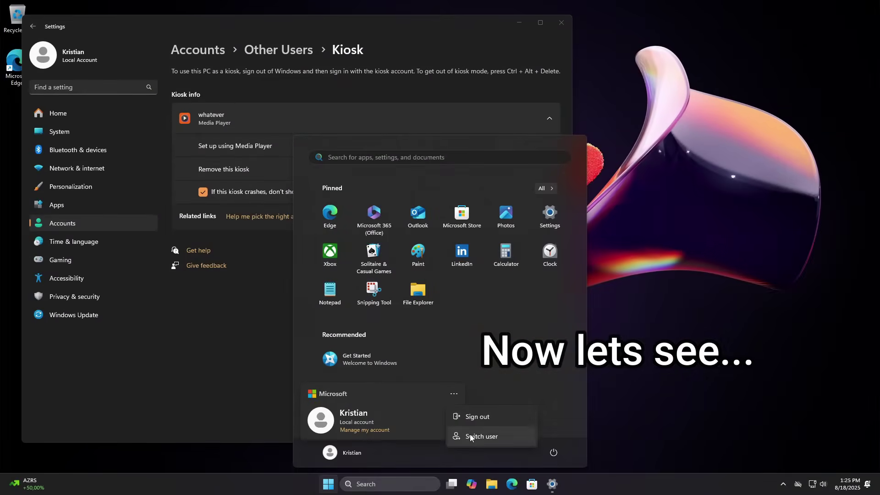
pyautogui.click(469, 433)
pyautogui.click(440, 266)
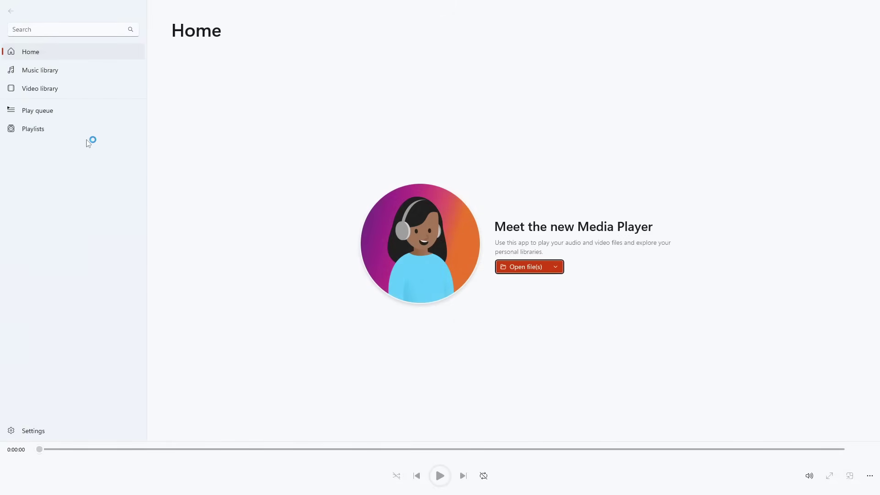
# Try to run C:\Windows\System32\Taskmgr.exe from the address field of Media Player's file dialog, and dismiss the dialog
pyautogui.click(512, 270)
pyautogui.moveTo(177, 6); pyautogui.dragTo(344, 223)
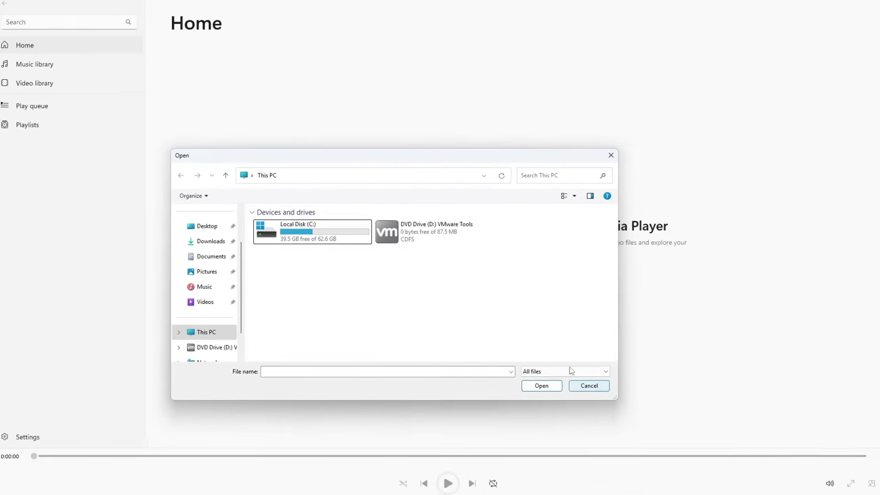
pyautogui.click(314, 183)
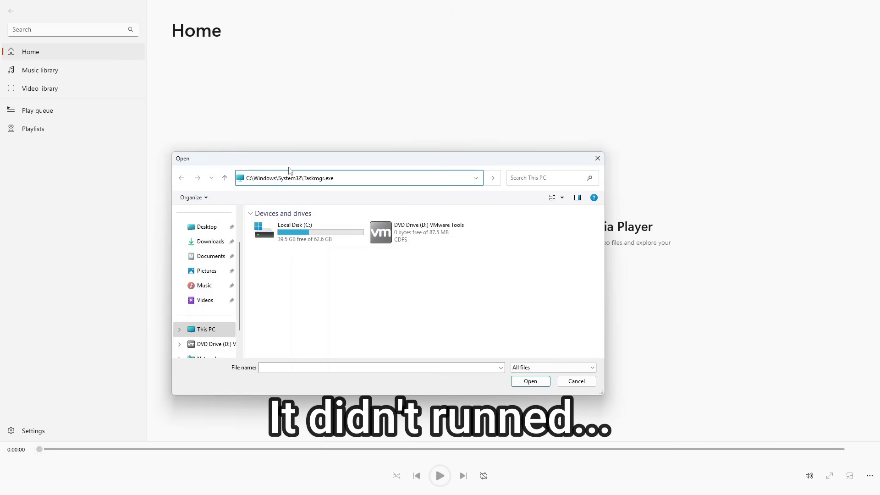
pyautogui.click(575, 385)
# Try to switch windows within the kiosk session and check Media Player's additional playback options
pyautogui.press('alt')
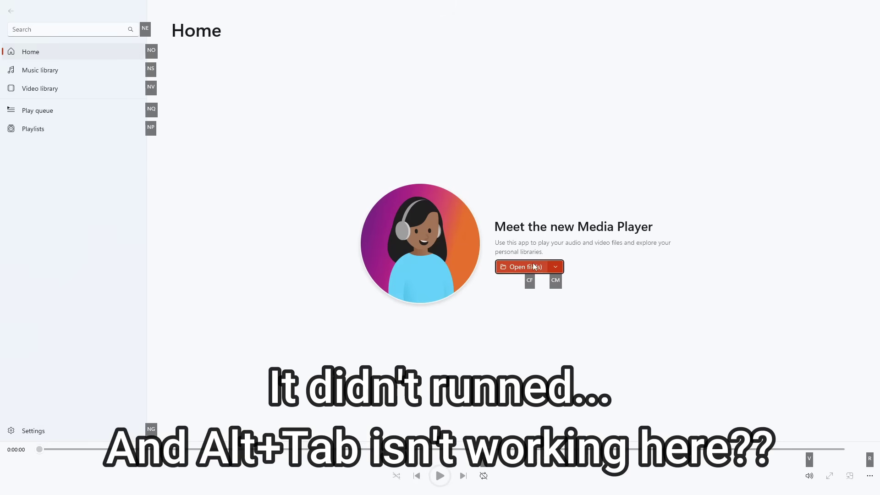
pyautogui.click(869, 472)
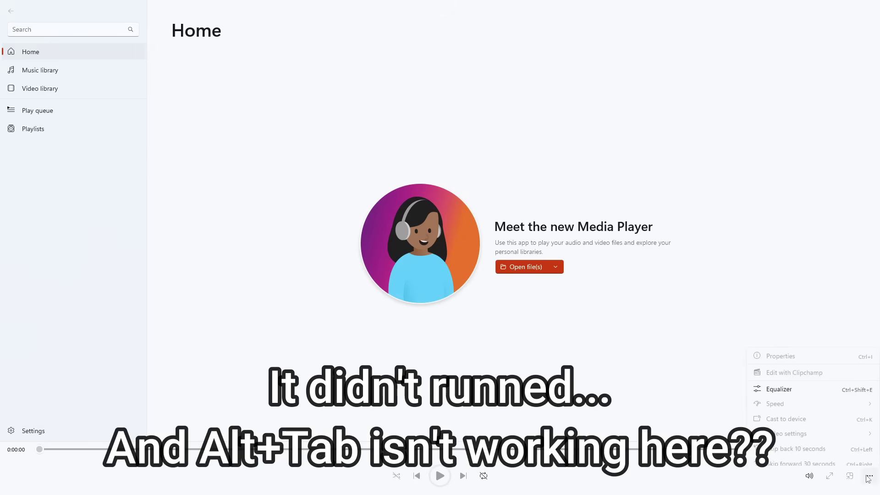
pyautogui.click(168, 236)
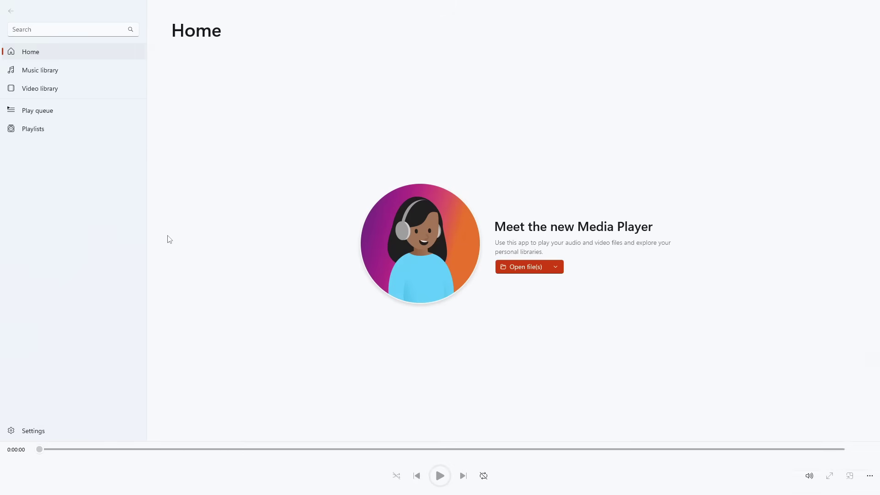
# Set Media Player's app theme to Dark and its accent color to Use system setting
pyautogui.click(69, 430)
pyautogui.click(364, 214)
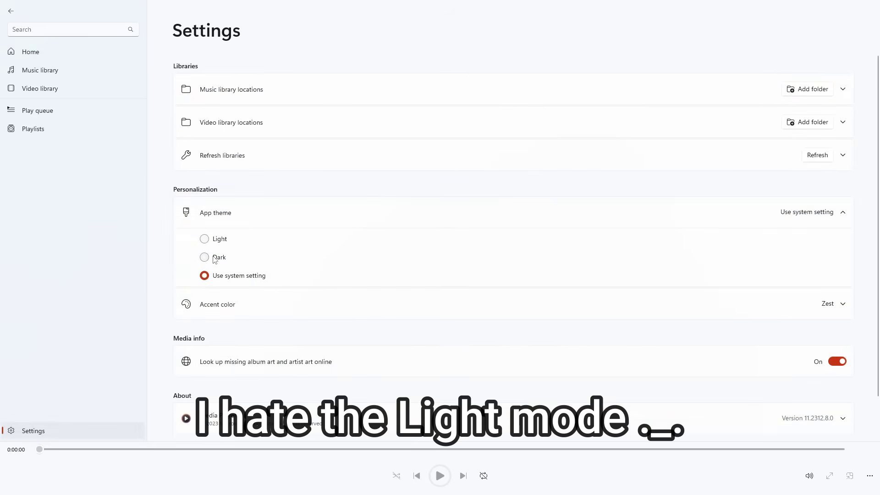
pyautogui.click(216, 257)
pyautogui.click(273, 305)
pyautogui.click(238, 350)
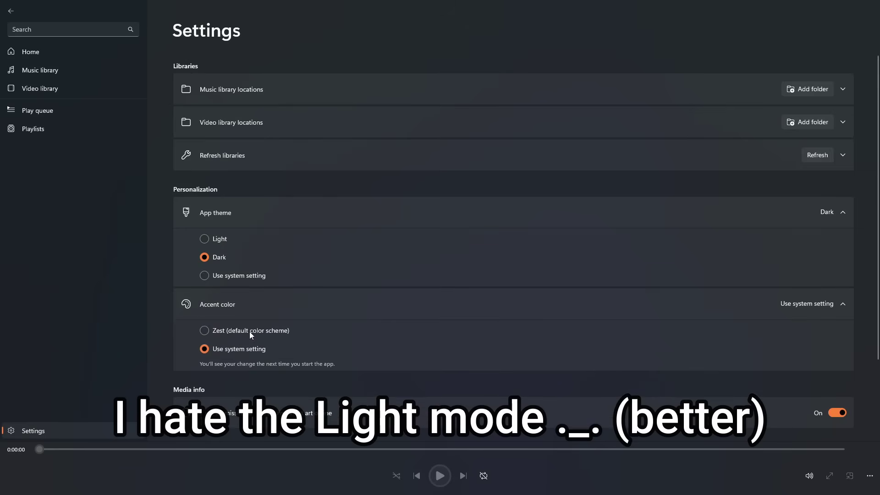
pyautogui.click(247, 334)
pyautogui.click(251, 351)
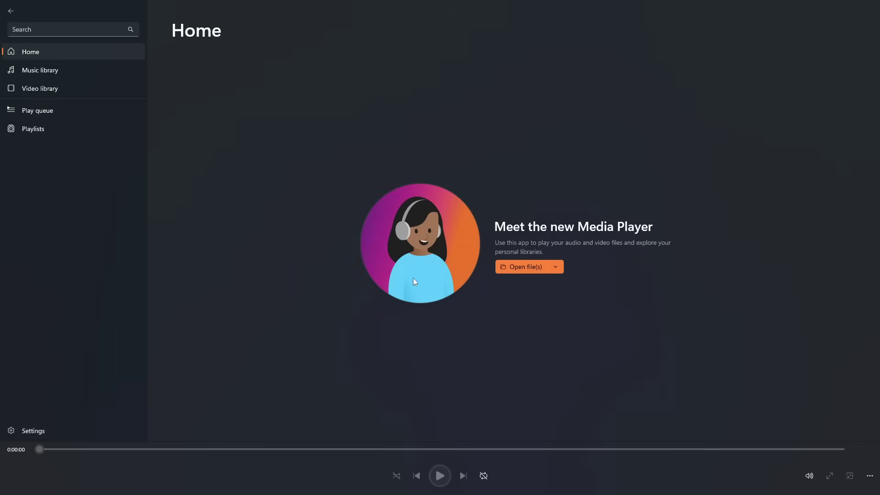
# Reopen Media Player's file dialog and check the context options for This PC
pyautogui.hotkey('ctrl', 'o')
pyautogui.rightClick(202, 330)
pyautogui.press('Escape')
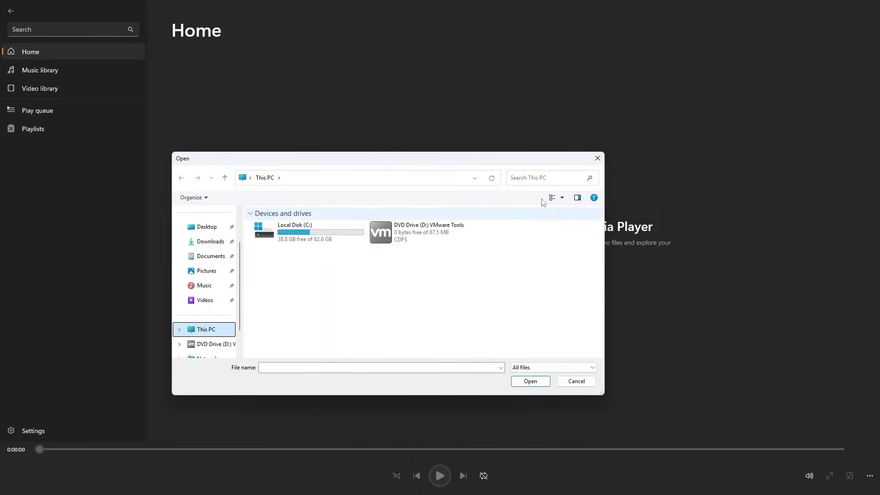
# Pin This PC to Quick access in Media Player's file dialog, and unpin it again
pyautogui.rightClick(202, 330)
pyautogui.click(275, 394)
pyautogui.rightClick(213, 317)
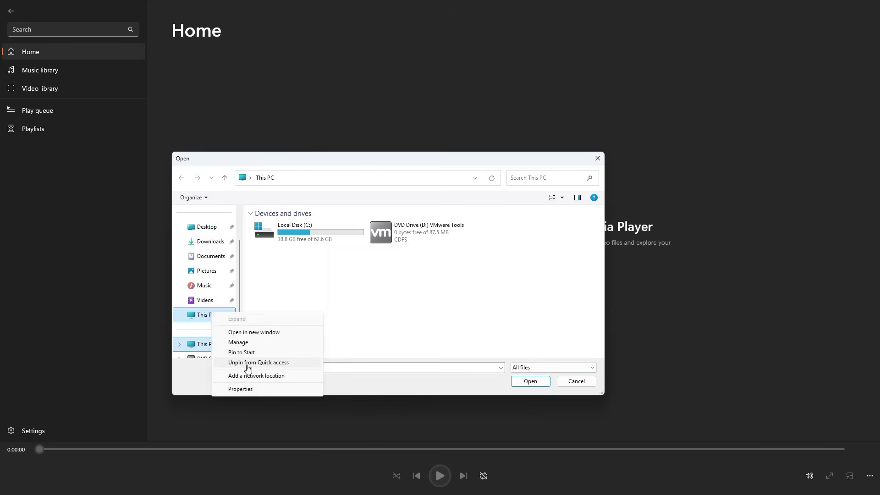
pyautogui.click(229, 362)
# Check the Network and This PC locations in the file dialog and try its address field
pyautogui.click(207, 333)
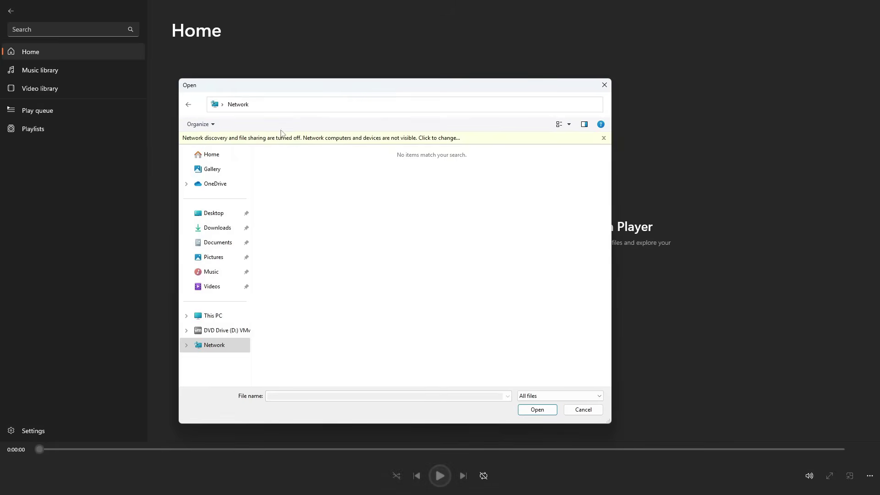
pyautogui.click(213, 303)
pyautogui.click(258, 105)
pyautogui.click(341, 104)
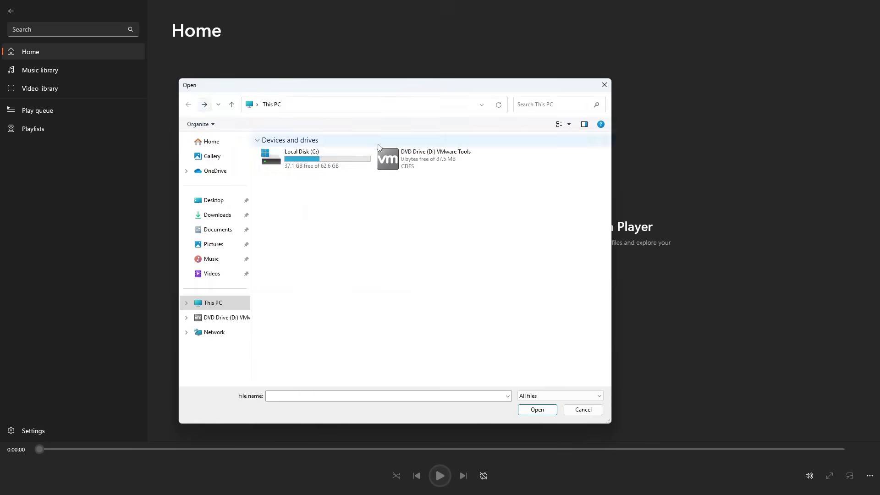
pyautogui.click(341, 104)
pyautogui.click(690, 236)
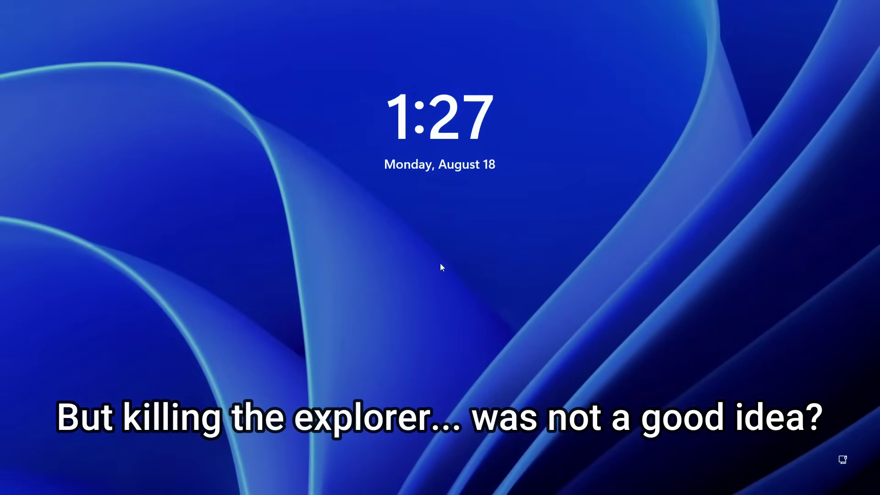
# Return to the administrator's desktop and bring up the user list in Task Manager
pyautogui.click(439, 261)
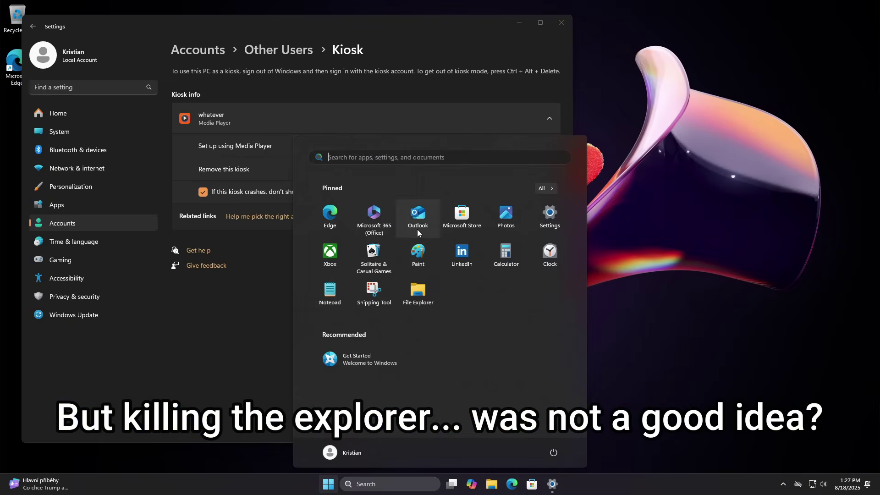
pyautogui.click(549, 486)
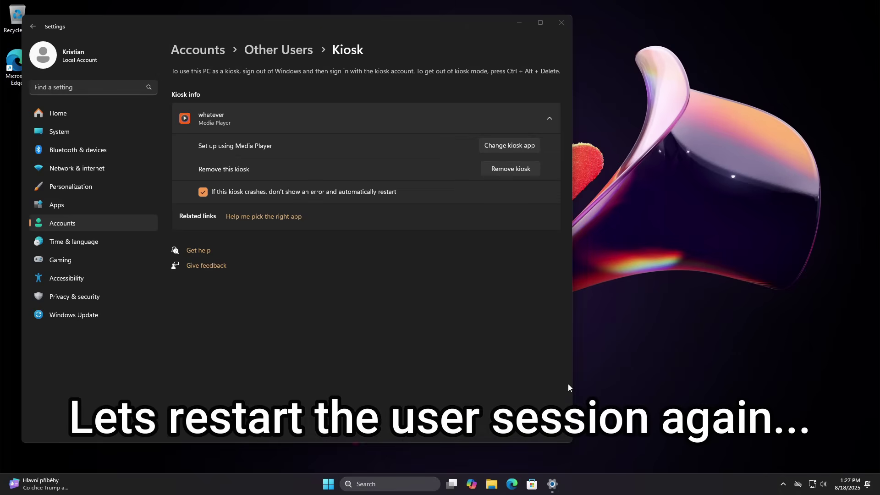
pyautogui.hotkey('ctrl', 'shift', 'Escape')
pyautogui.click(62, 172)
# Review kioskUser0's running processes and sign that account off to restart its session
pyautogui.doubleClick(122, 121)
pyautogui.scroll(-6, 128, 197)
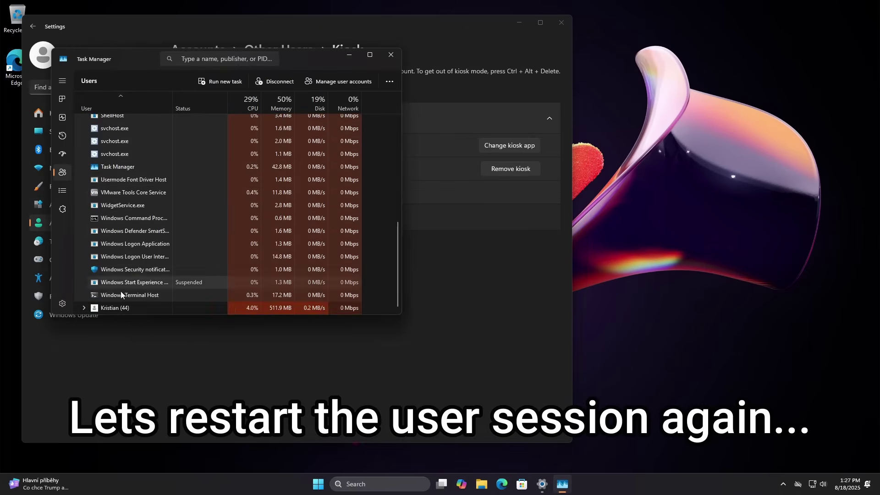
pyautogui.scroll(10, 121, 295)
pyautogui.rightClick(124, 120)
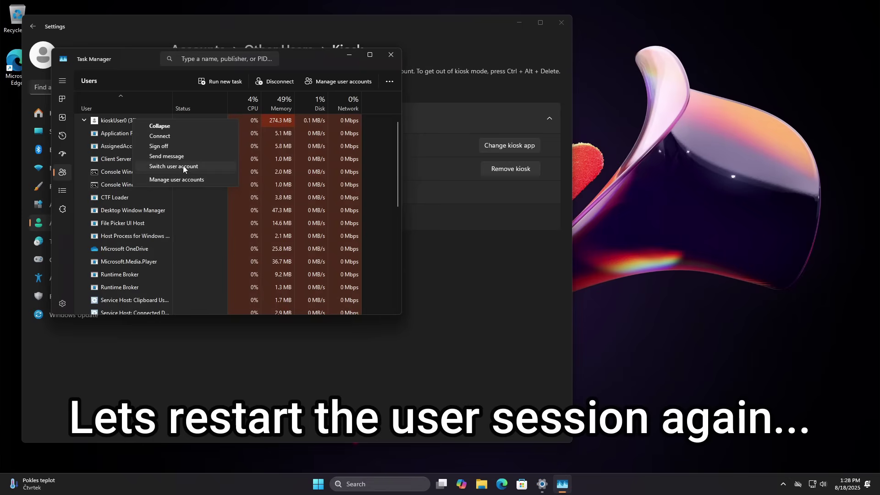
pyautogui.click(191, 137)
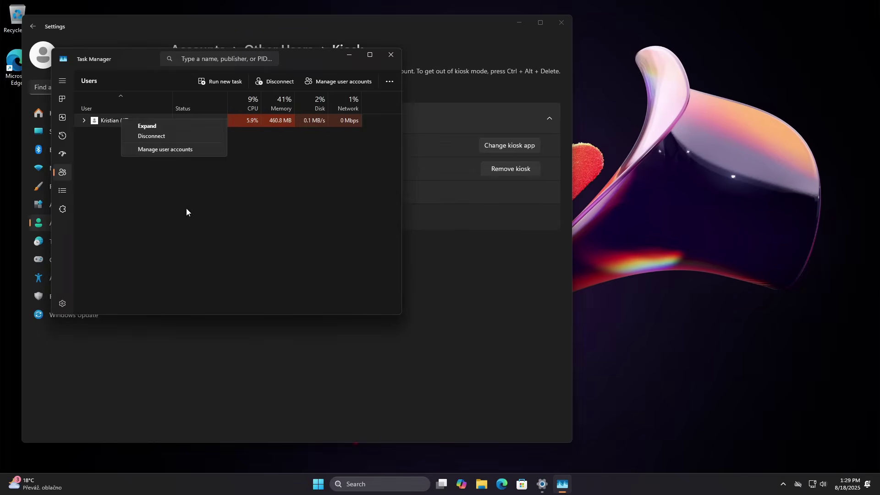
pyautogui.press('super')
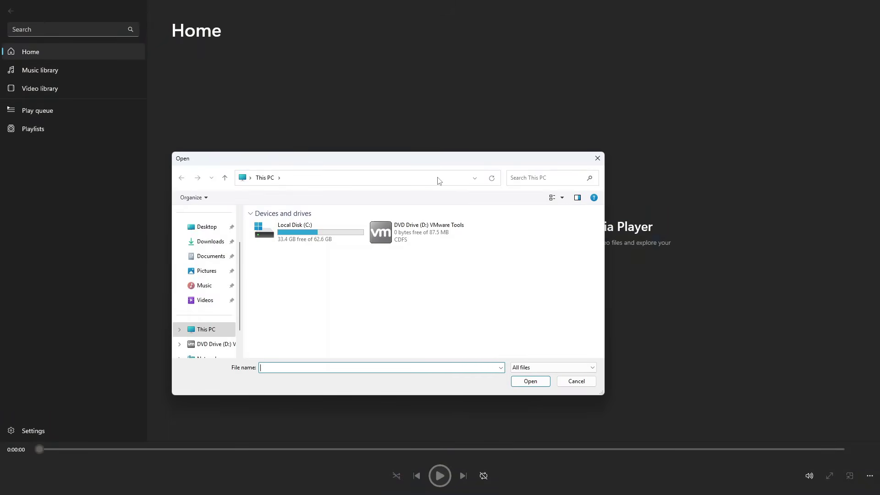
# Reposition Media Player's file dialog in the kiosk session and browse to the C:\Windows folder
pyautogui.moveTo(536, 159); pyautogui.dragTo(517, 143)
pyautogui.scroll(-1, 194, 312)
pyautogui.click(192, 200)
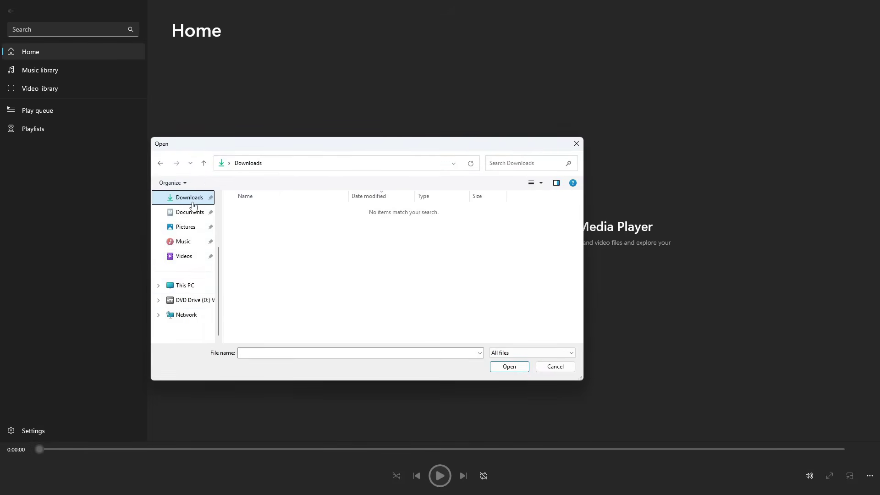
pyautogui.click(185, 286)
pyautogui.click(533, 353)
pyautogui.click(532, 353)
pyautogui.doubleClick(284, 218)
pyautogui.doubleClick(283, 274)
pyautogui.scroll(-20, 284, 267)
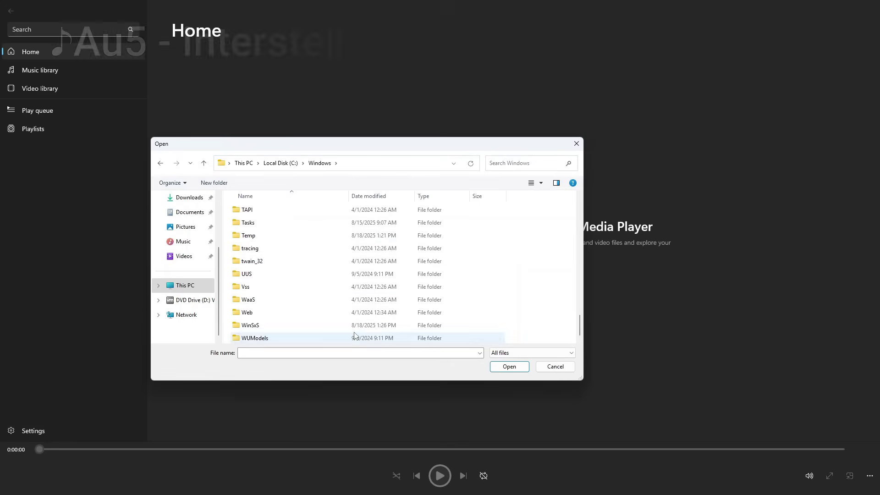
# Examine the Windows folder's contents along with the dialog's file-type filter and layout options
pyautogui.click(533, 353)
pyautogui.click(532, 344)
pyautogui.scroll(20, 472, 294)
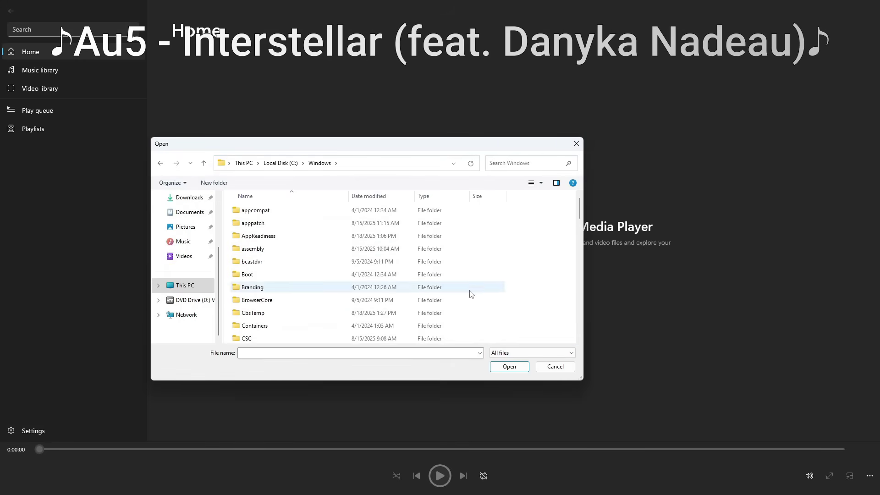
pyautogui.click(541, 183)
pyautogui.click(569, 167)
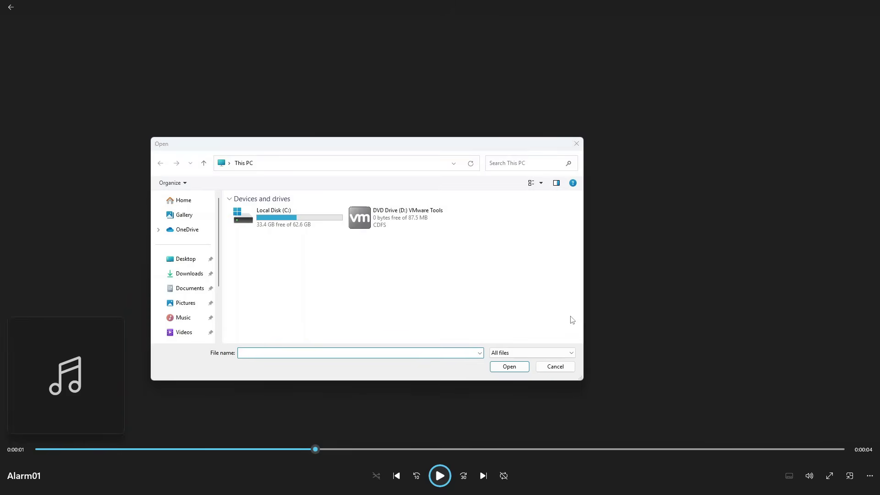
# Dismiss the file dialog, check the play queue's item options, and create a new playlist with the default name
pyautogui.press('Escape')
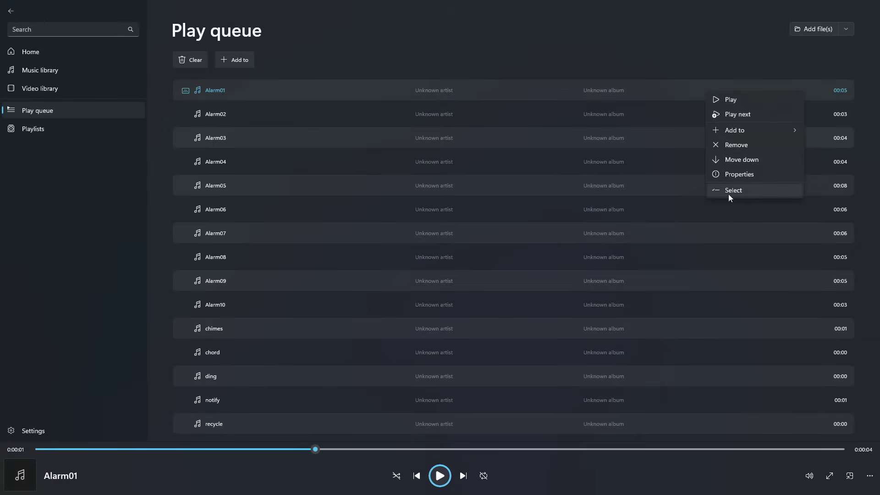
pyautogui.click(730, 196)
pyautogui.click(33, 129)
pyautogui.click(513, 300)
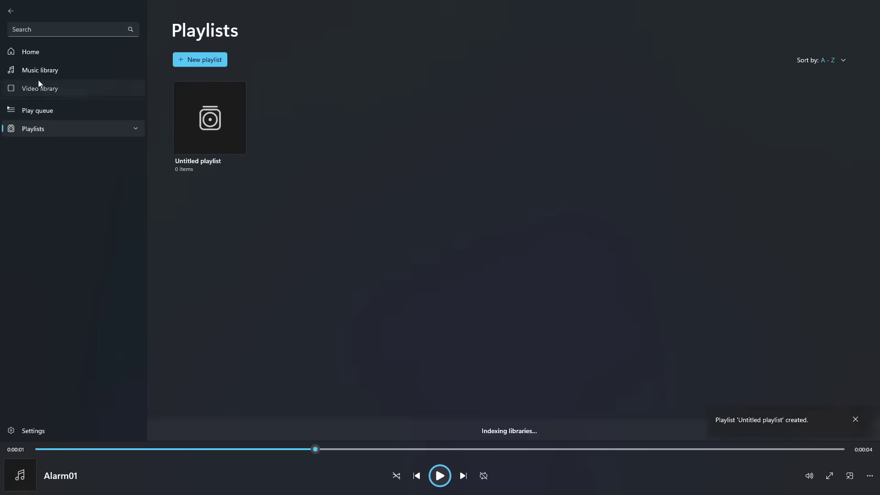
# Return to Media Player's Home page and try the mini player and the additional playback options
pyautogui.click(36, 52)
pyautogui.click(852, 476)
pyautogui.click(852, 477)
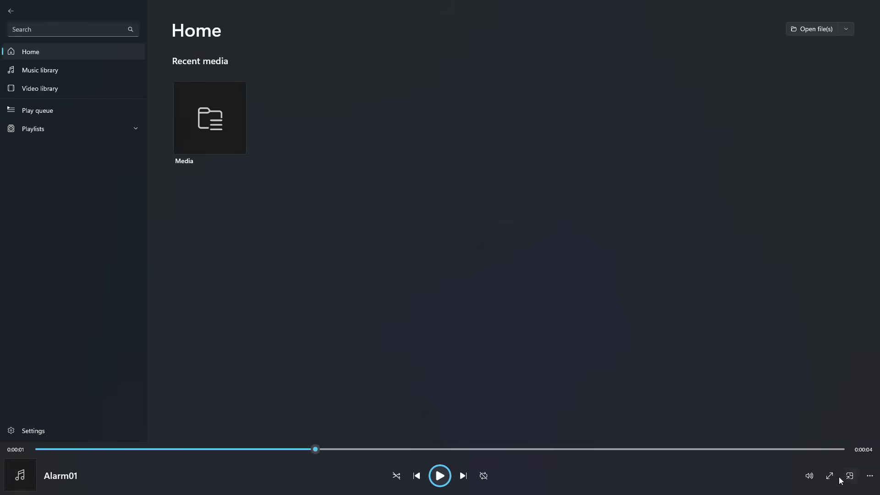
pyautogui.click(870, 476)
# Move the full-screen Media Player window downward with its Move command to expose the area behind it
pyautogui.hotkey('alt', 'space')
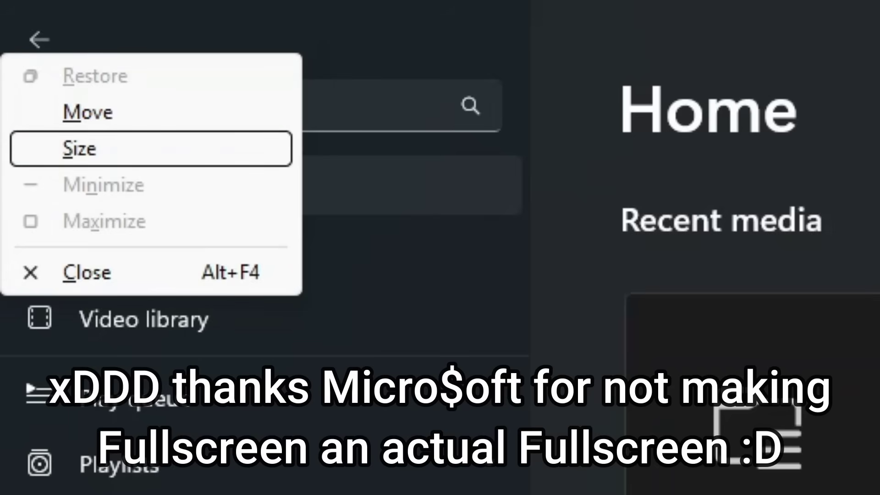
pyautogui.press('Return')
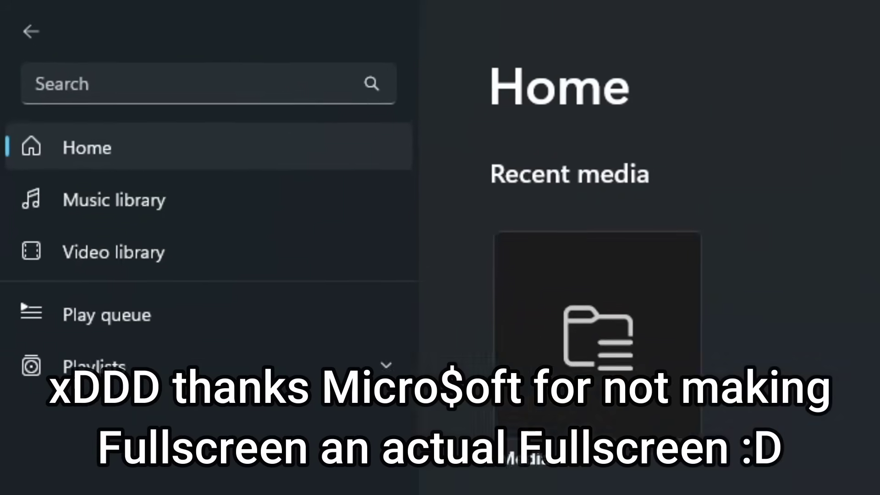
pyautogui.press('Down')
pyautogui.press('Down')
pyautogui.press('Down')
pyautogui.press('Down')
pyautogui.press('Down')
pyautogui.press('Down')
pyautogui.press('Down')
pyautogui.press('Down')
pyautogui.press('Down')
pyautogui.press('Down')
pyautogui.press('Down')
pyautogui.press('Down')
pyautogui.press('Down')
pyautogui.press('Down')
pyautogui.press('Down')
pyautogui.press('Down')
pyautogui.press('Down')
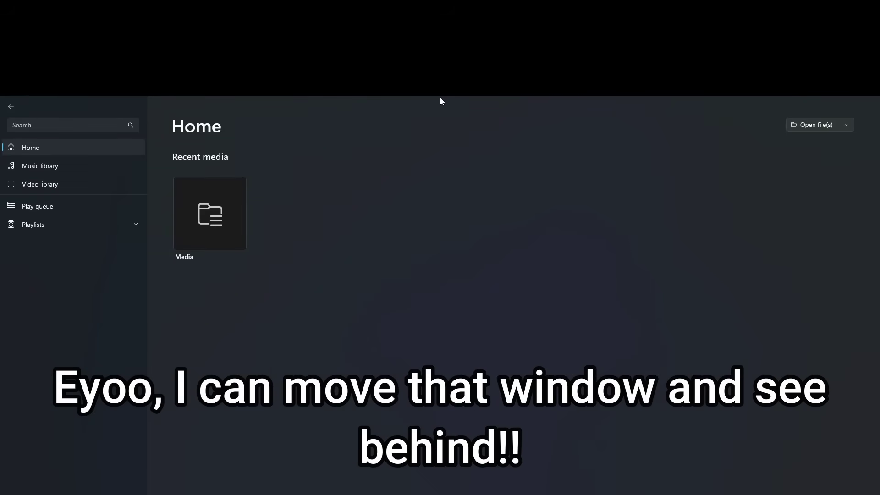
# Move the Media Player window back up and narrow it from its right edge to about 60% of the screen width
pyautogui.moveTo(441, 101); pyautogui.dragTo(428, 4)
pyautogui.hotkey('alt', 'space')
pyautogui.press('Escape')
pyautogui.hotkey('alt', 'space')
pyautogui.press('m')
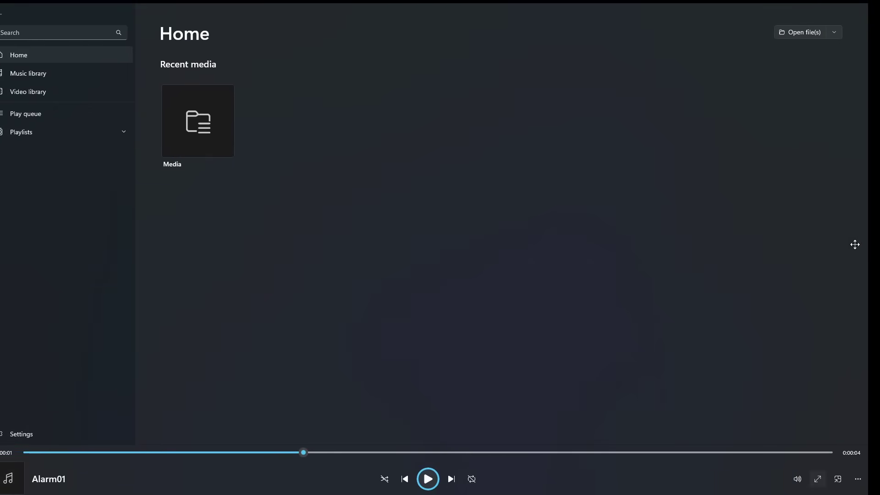
pyautogui.moveTo(870, 244); pyautogui.dragTo(539, 243)
# Move the narrowed Media Player window toward the horizontal middle of the screen
pyautogui.hotkey('alt', 'space')
pyautogui.press('Down')
pyautogui.press('Down')
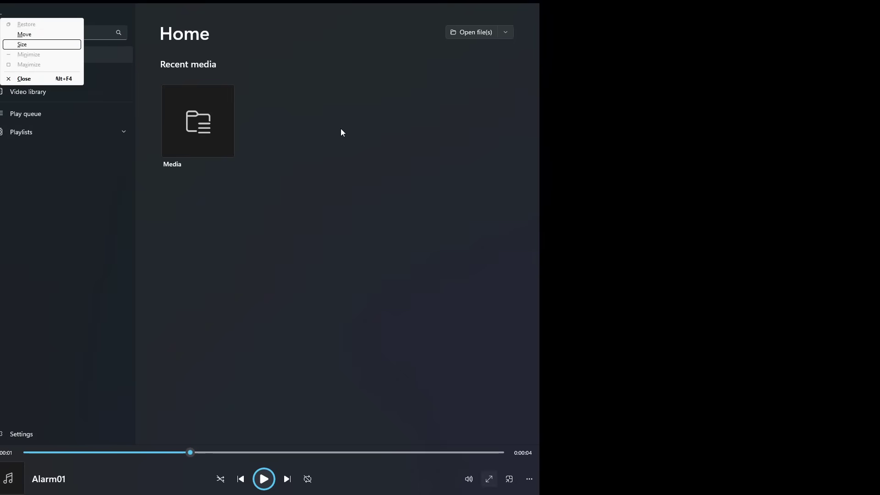
pyautogui.press('Up')
pyautogui.press('Return')
pyautogui.press('Right')
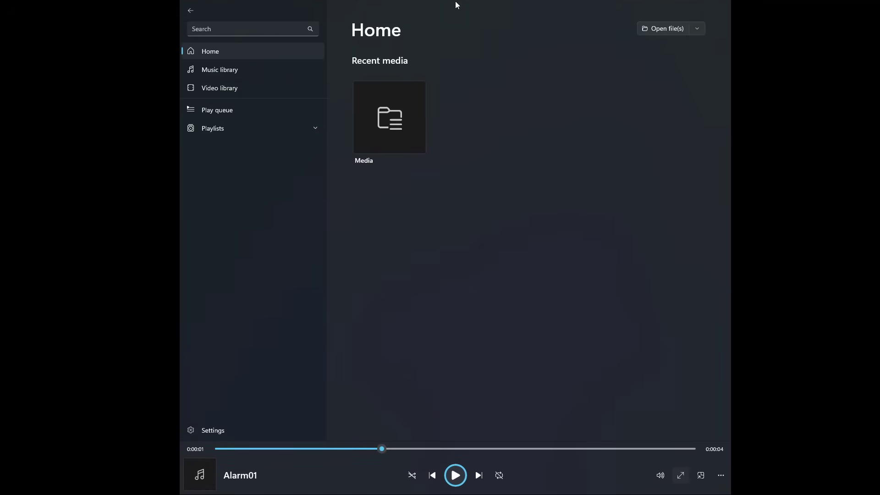
pyautogui.click(455, 1)
# Resize the Media Player window from its lower edge to about two thirds of the screen height
pyautogui.hotkey('alt', 'space')
pyautogui.click(208, 42)
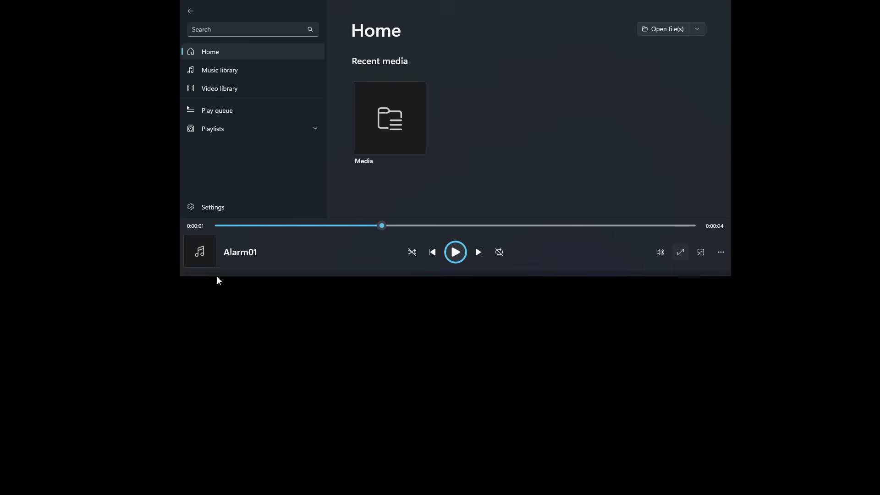
pyautogui.click(216, 315)
# Move the shrunken Media Player window down and toward the right side of the screen
pyautogui.hotkey('alt', 'space')
pyautogui.press('m')
pyautogui.press('Down')
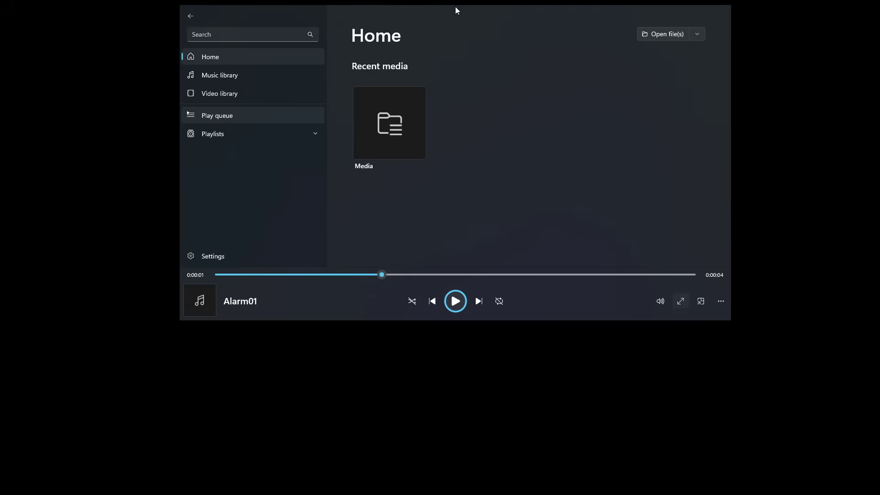
pyautogui.press('Return')
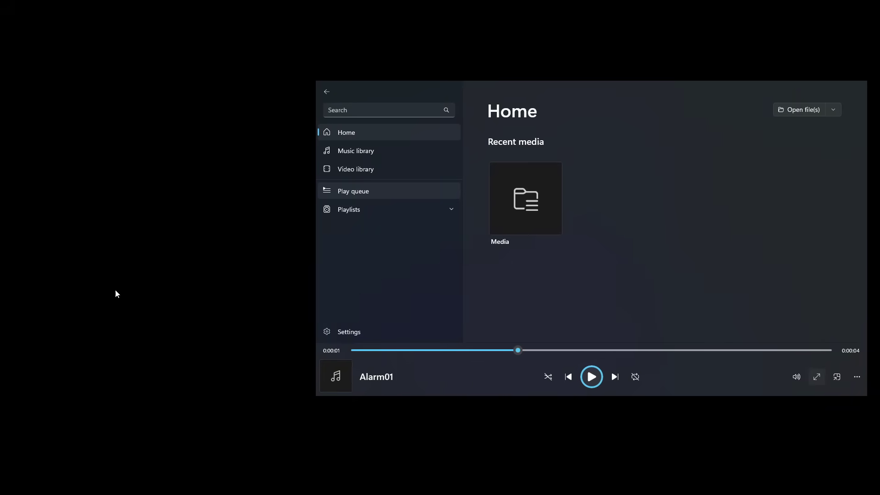
# Visit the Music library, Play queue, Playlists and Home pages in the shrunken window and try the recent Media entry
pyautogui.click(382, 156)
pyautogui.click(381, 191)
pyautogui.click(380, 214)
pyautogui.click(367, 133)
pyautogui.click(533, 190)
# Bring up the file dialog, move it partly outside the Media Player window, try its address field, and cancel it
pyautogui.click(673, 257)
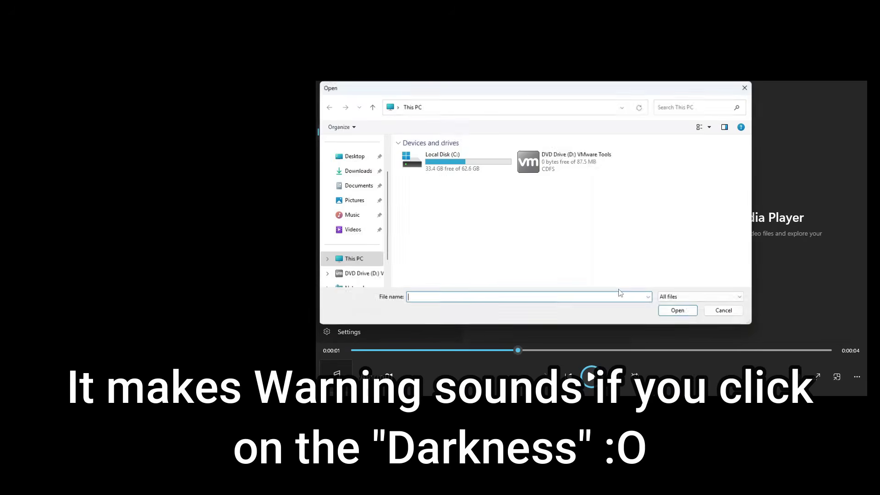
pyautogui.moveTo(537, 88); pyautogui.dragTo(432, 129)
pyautogui.click(413, 148)
pyautogui.click(619, 354)
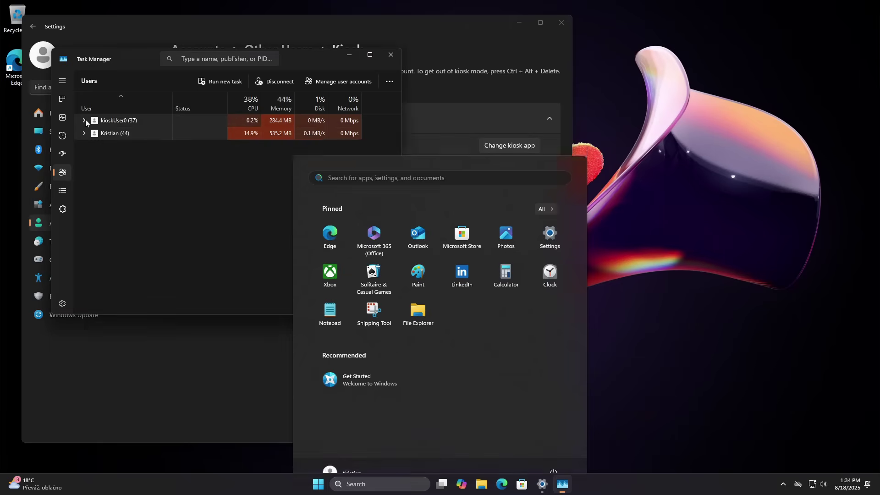
# Examine kioskUser0's processes in Task Manager from the administrator session, including the Microsoft Edge WebView2 entries
pyautogui.click(84, 120)
pyautogui.scroll(-5, 161, 230)
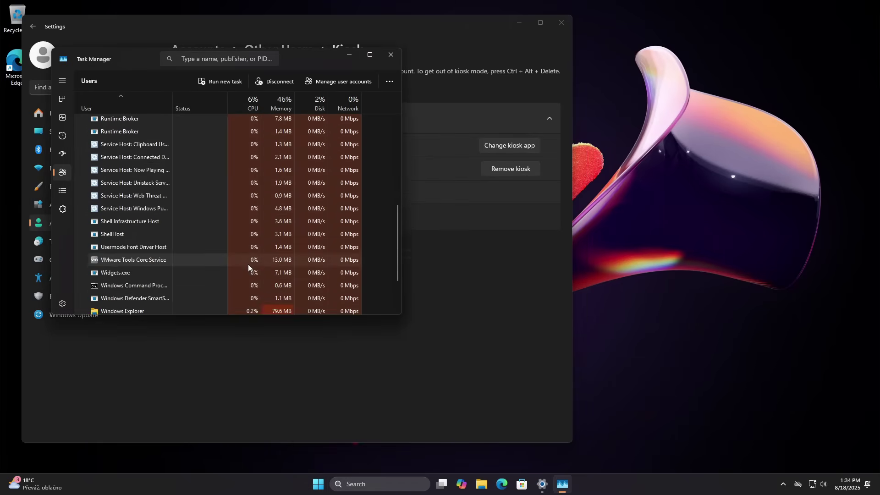
pyautogui.scroll(3, 248, 270)
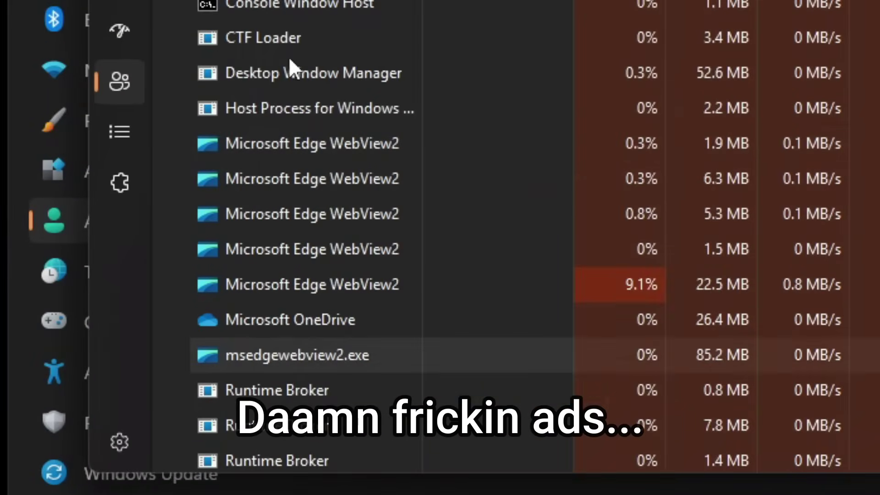
pyautogui.scroll(2, 399, 137)
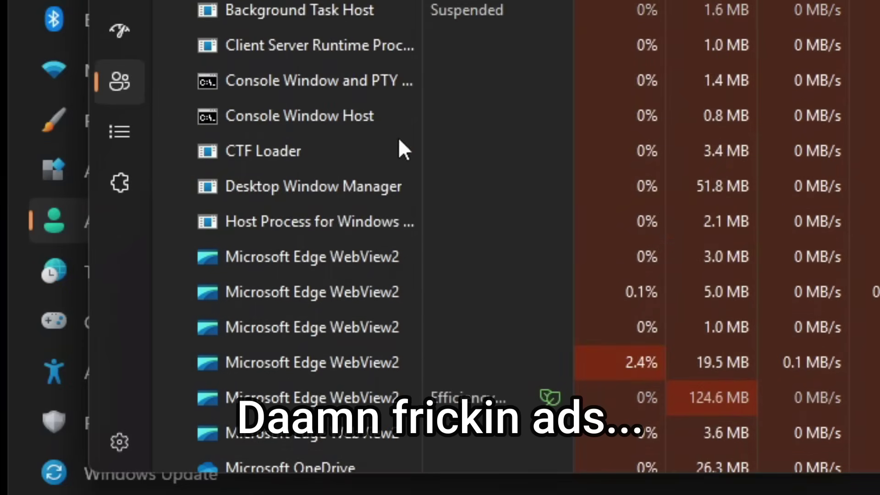
pyautogui.scroll(-4, 558, 242)
pyautogui.scroll(-4, 496, 295)
pyautogui.scroll(5, 487, 256)
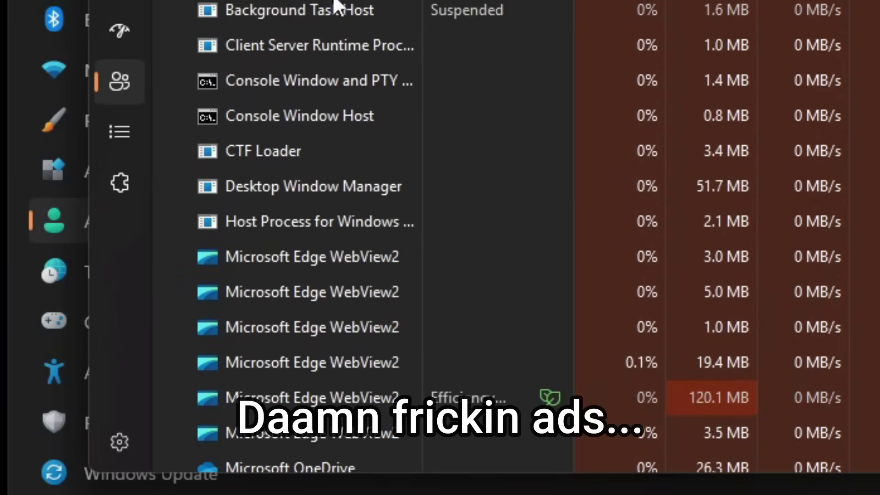
pyautogui.scroll(-1, 505, 238)
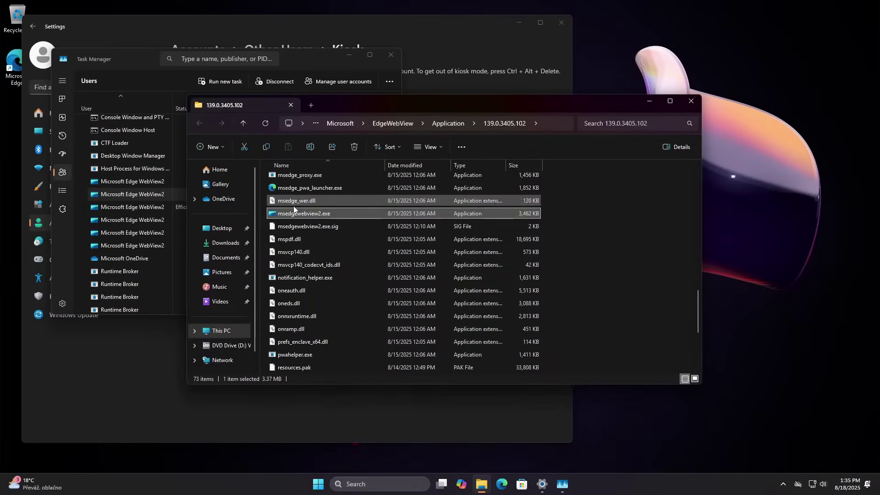
# Try to rename msedgewebview2.exe in the 139.0.3405.102 EdgeWebView folder, and recheck kioskUser0's processes in Task Manager
pyautogui.press('F2')
pyautogui.press('Return')
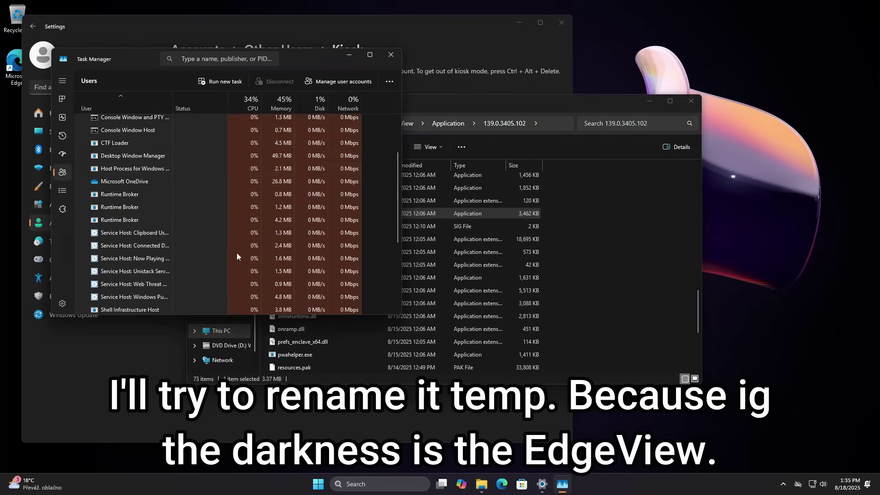
pyautogui.scroll(3, 236, 252)
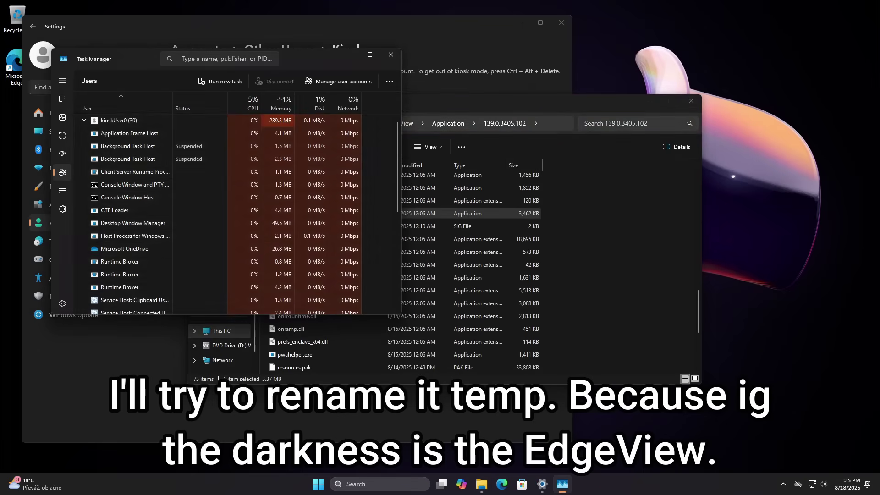
# Enter the kiosk session from Task Manager and move the Media Player window right and slightly down to expose the desktop background
pyautogui.rightClick(120, 115)
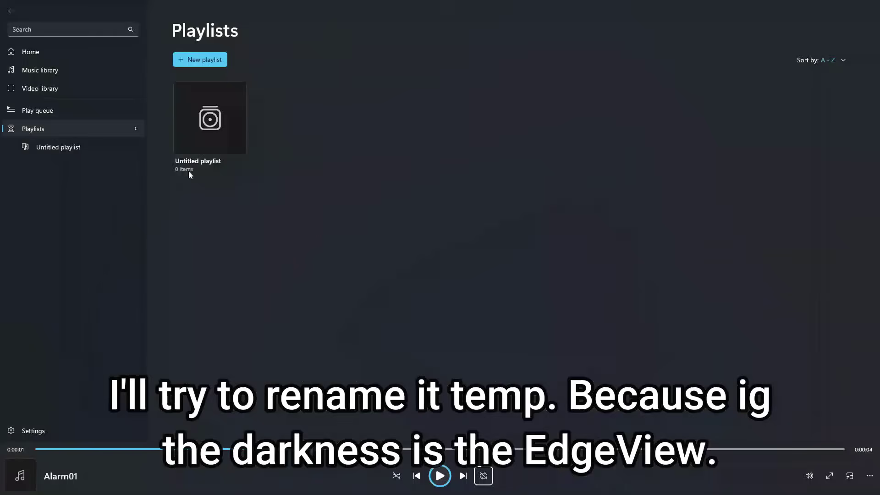
pyautogui.hotkey('alt', 'space')
pyautogui.press('Return')
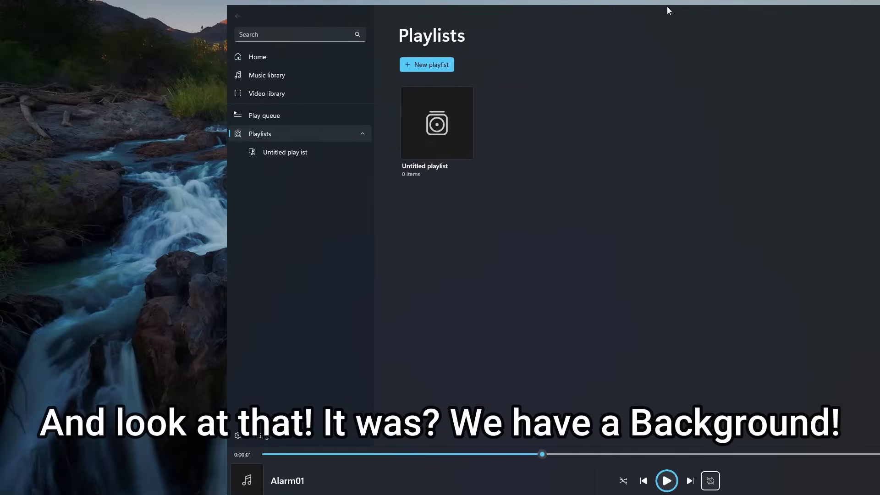
pyautogui.click(612, 11)
# Shrink the Media Player window from its right and bottom edges, and start deleting the Untitled playlist
pyautogui.hotkey('alt', 'space')
pyautogui.press('Down')
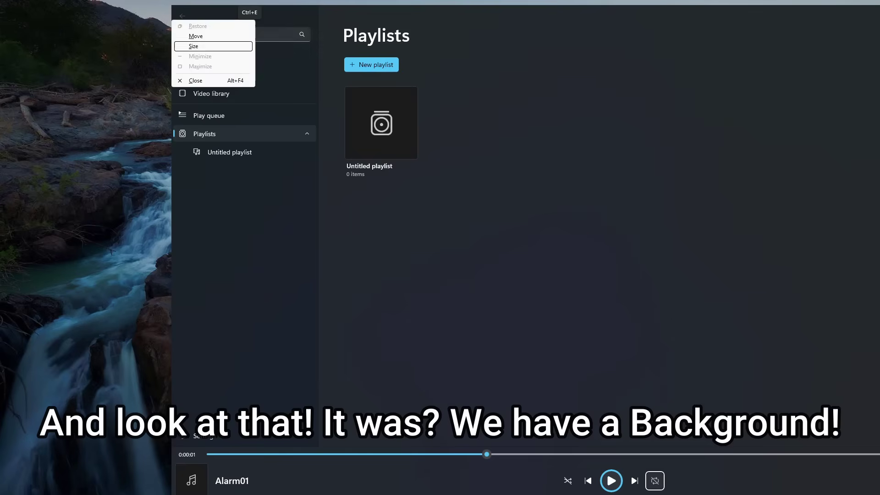
pyautogui.press('Return')
pyautogui.press('Down')
pyautogui.press('Right')
pyautogui.moveTo(529, 272); pyautogui.dragTo(514, 242)
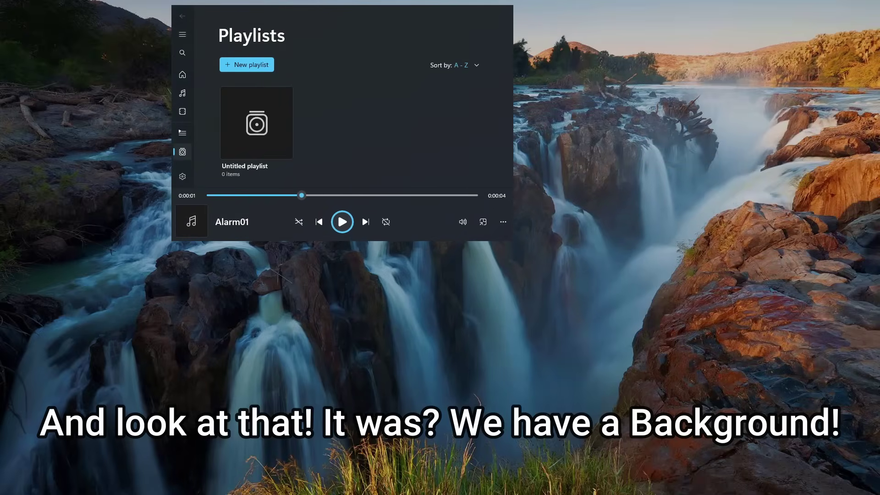
pyautogui.click(284, 151)
pyautogui.click(327, 148)
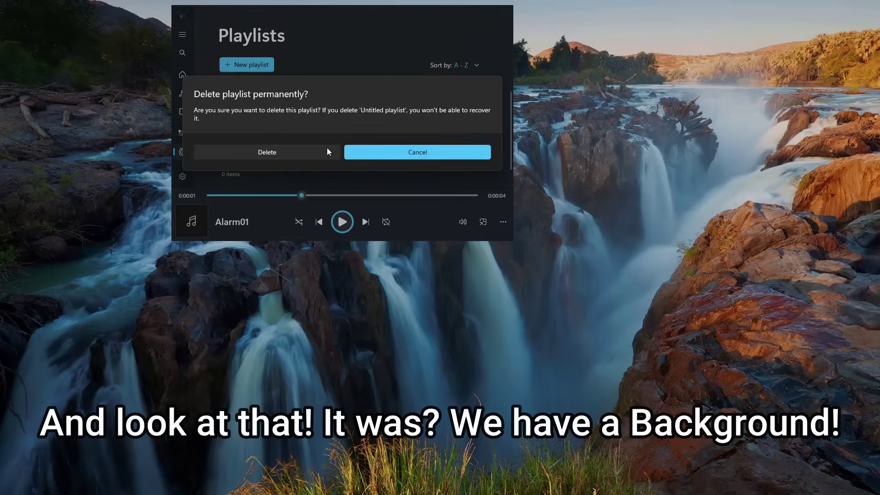
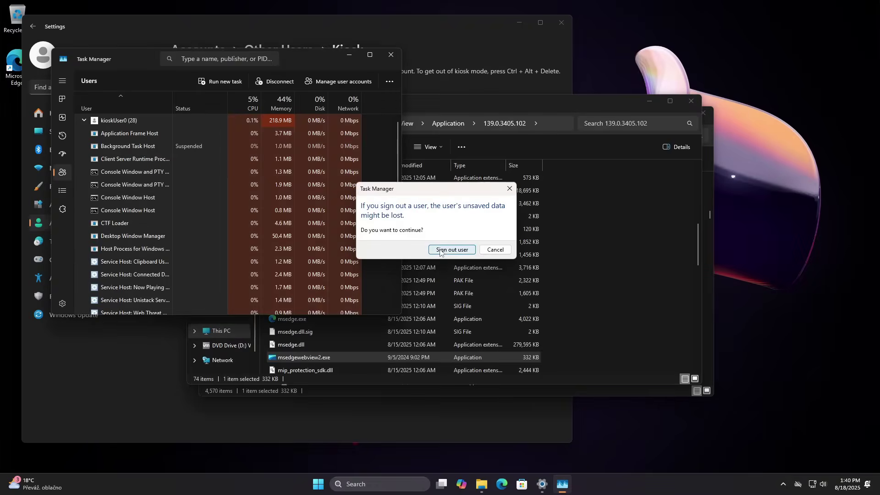
# Sign kioskUser0 out from Task Manager and sign in again as the kiosk account named whatever
pyautogui.click(446, 250)
pyautogui.click(319, 485)
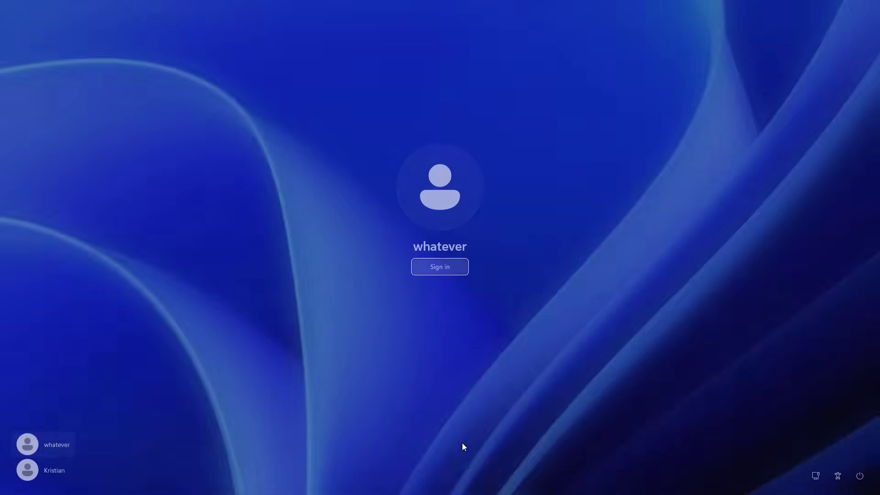
pyautogui.click(431, 269)
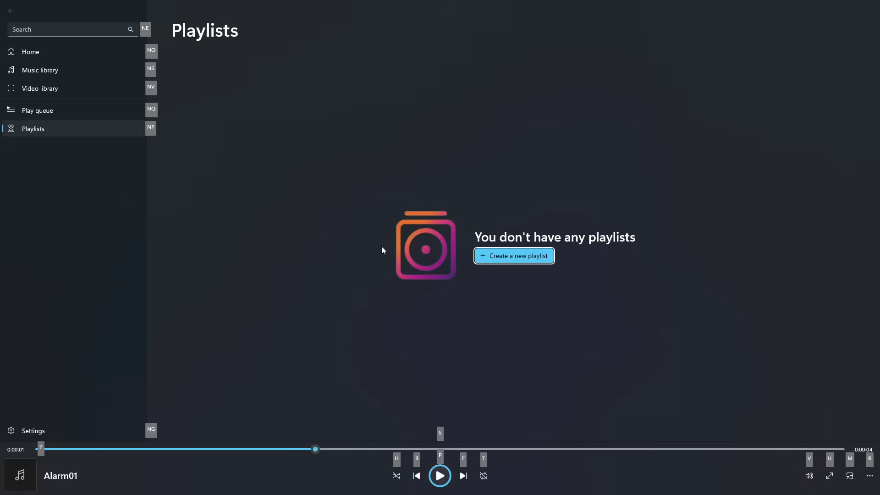
# Pull the Media Player window down to check for a desktop background behind it, and cancel the move
pyautogui.hotkey('alt', 'space')
pyautogui.press('m')
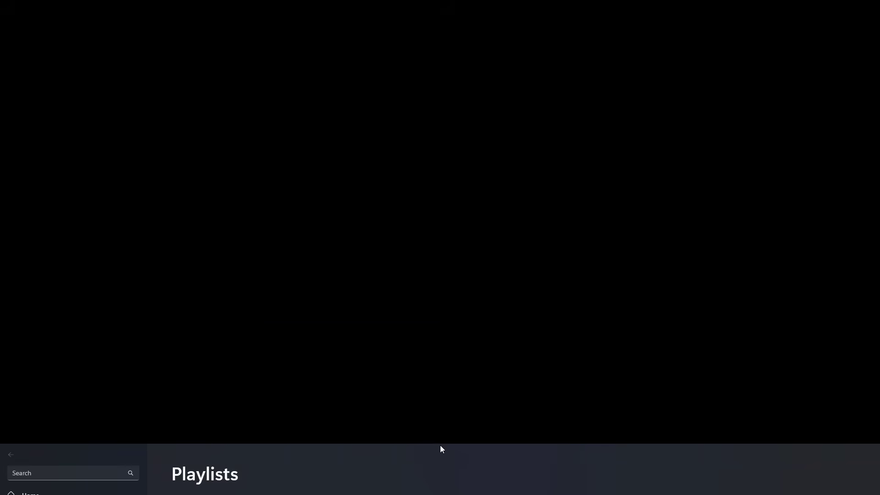
pyautogui.press('Escape')
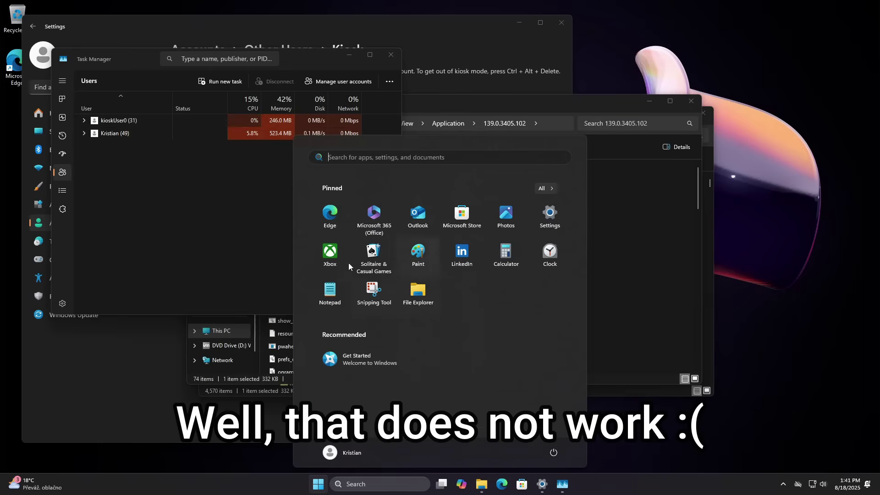
# List kioskUser0's processes in Task Manager and open the System32 file location of a Host Process for Windows entry
pyautogui.scroll(-3, 218, 238)
pyautogui.scroll(4, 190, 237)
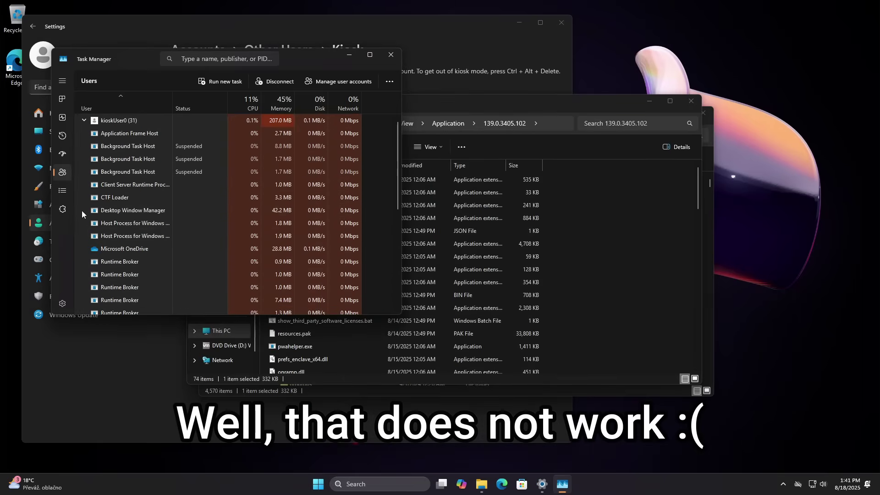
pyautogui.rightClick(130, 223)
pyautogui.click(151, 295)
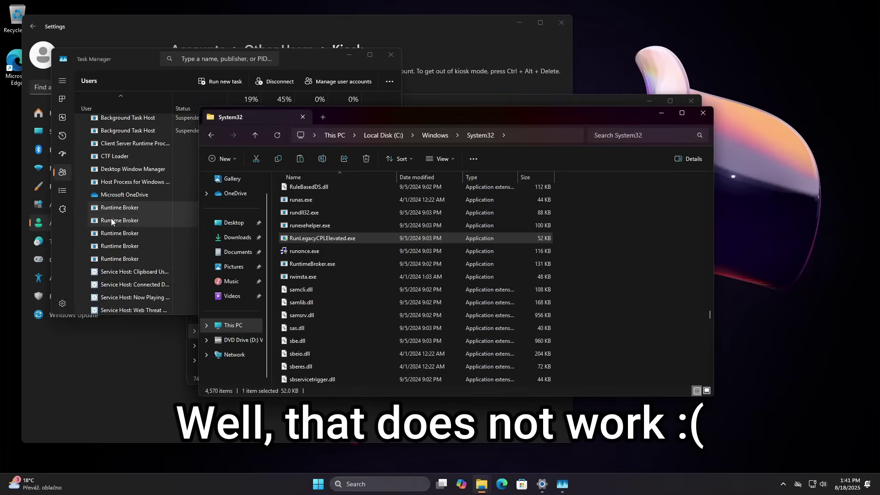
# Widen Task Manager's User column and examine kioskUser0's remaining processes, including Windows Explorer
pyautogui.scroll(-2, 157, 246)
pyautogui.click(158, 245)
pyautogui.scroll(-2, 157, 245)
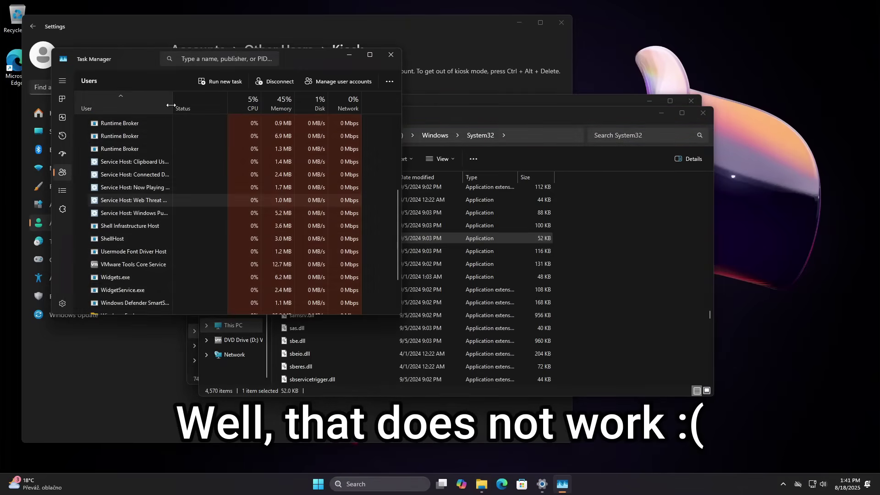
pyautogui.moveTo(173, 139); pyautogui.dragTo(275, 139)
pyautogui.scroll(-2, 275, 142)
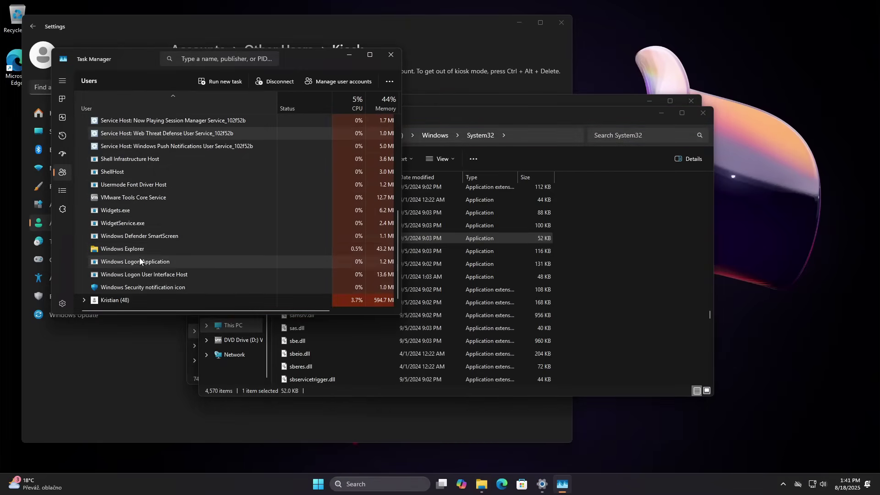
pyautogui.rightClick(186, 252)
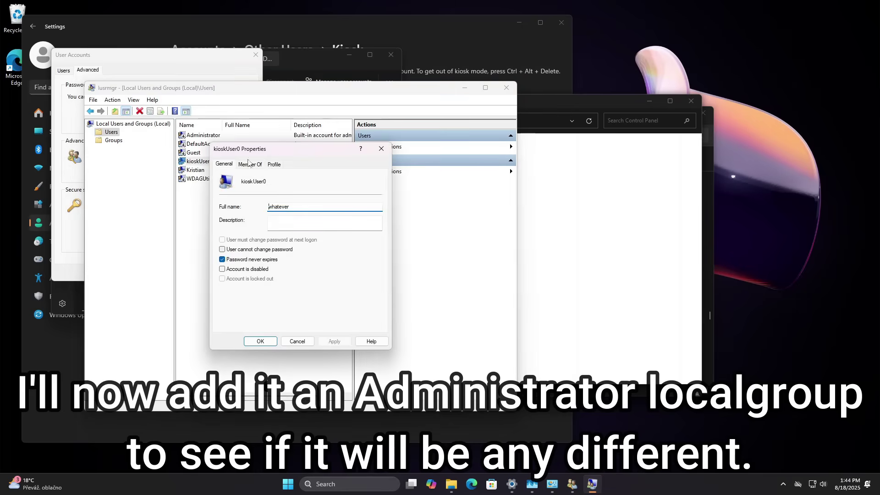
# View the Profile settings in kioskUser0's properties and the Set Password warning, cancelling both
pyautogui.click(274, 164)
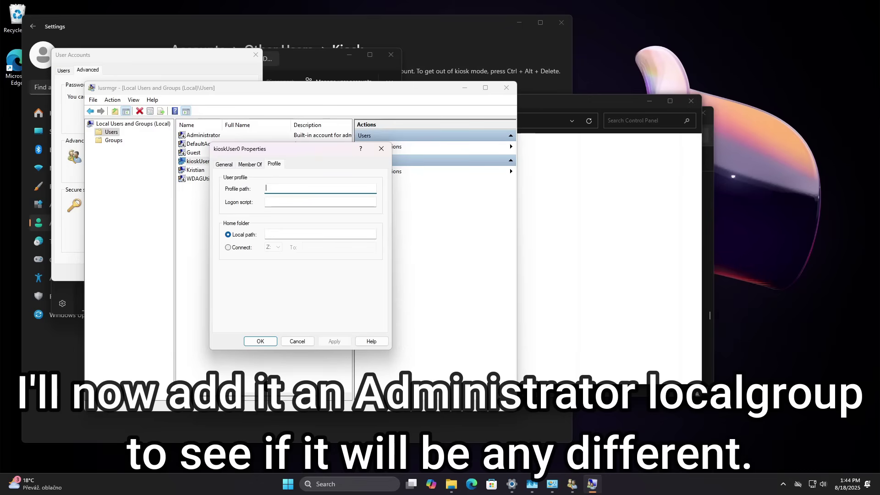
pyautogui.click(297, 341)
pyautogui.click(509, 171)
pyautogui.click(552, 173)
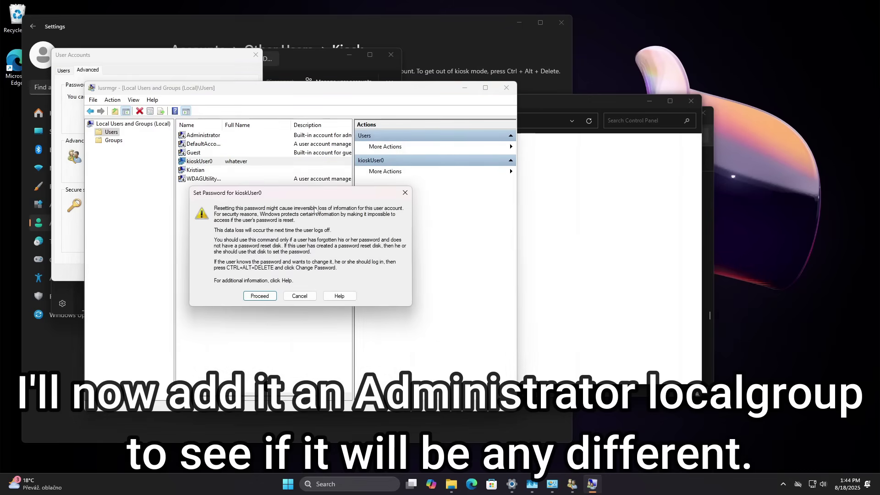
pyautogui.click(300, 295)
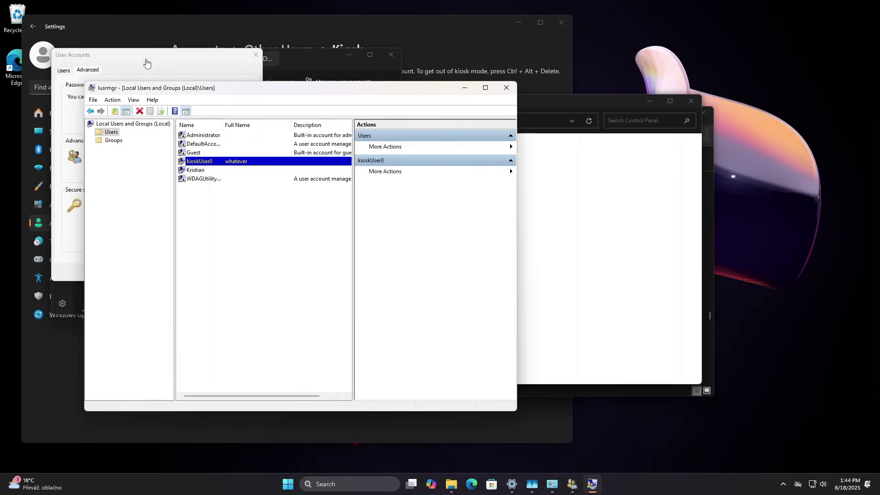
# Switch from the administrator session to the kiosk account
pyautogui.click(287, 485)
pyautogui.click(342, 452)
pyautogui.click(456, 397)
pyautogui.click(478, 440)
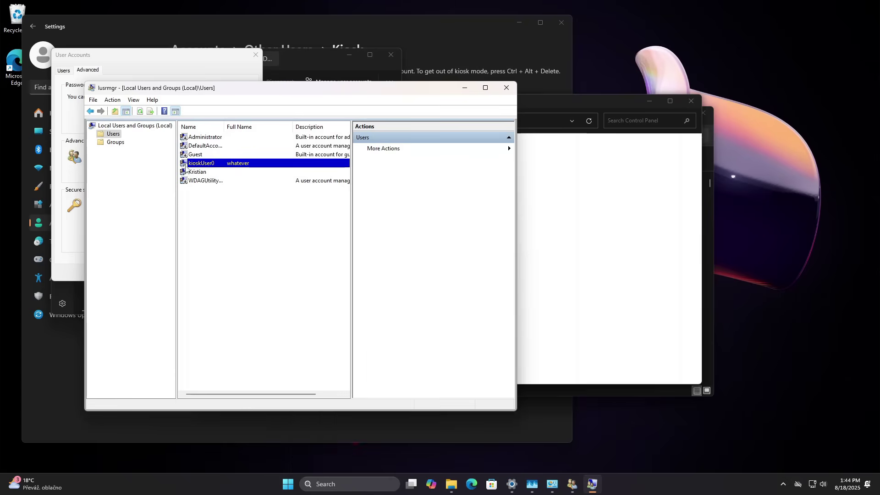
# Reset kioskUser0's password in Local Users and Groups, leaving the new and confirmation password fields empty
pyautogui.rightClick(238, 164)
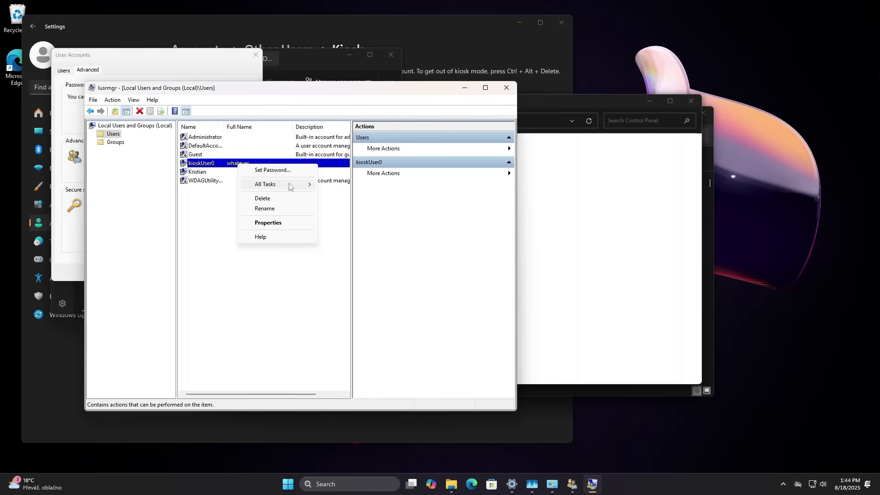
pyautogui.click(304, 171)
pyautogui.click(267, 297)
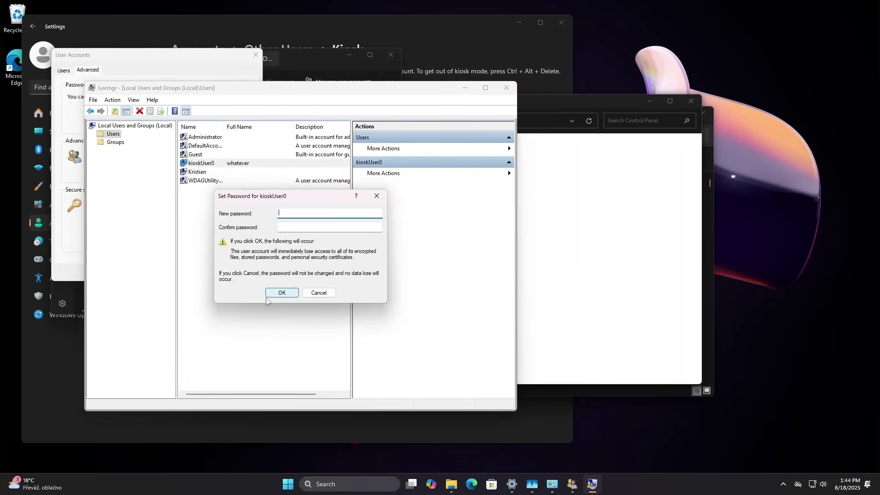
pyautogui.click(282, 292)
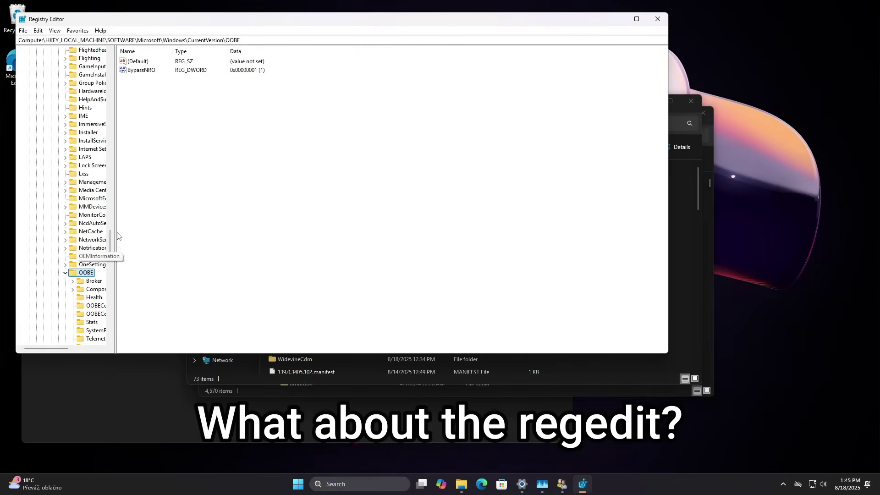
# Widen the Registry Editor tree and browse HKEY_USERS to the SID ending in 1006, down to Software\Microsoft\Windows NT\CurrentVersion\Winlogon
pyautogui.scroll(-15, 91, 229)
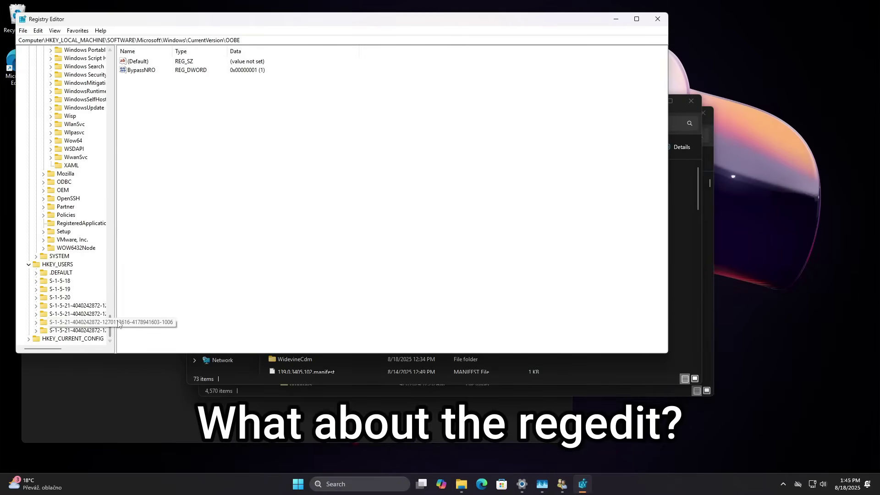
pyautogui.moveTo(116, 300); pyautogui.dragTo(159, 300)
pyautogui.doubleClick(98, 305)
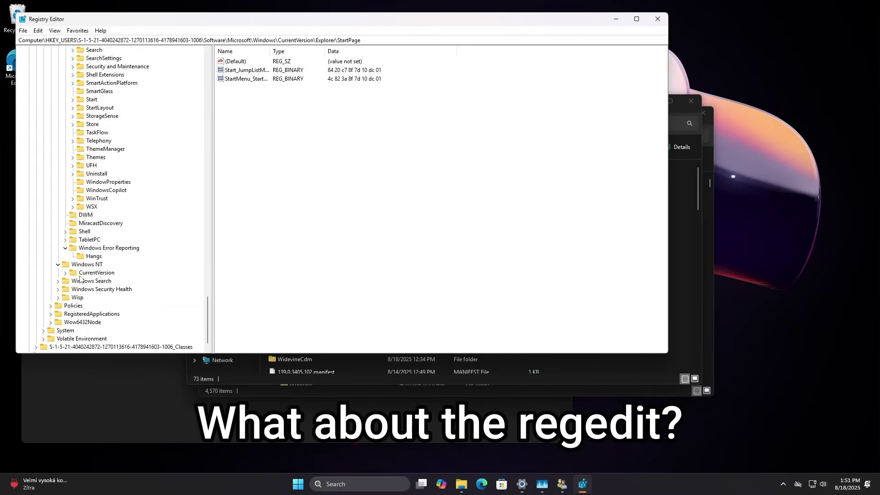
pyautogui.click(103, 264)
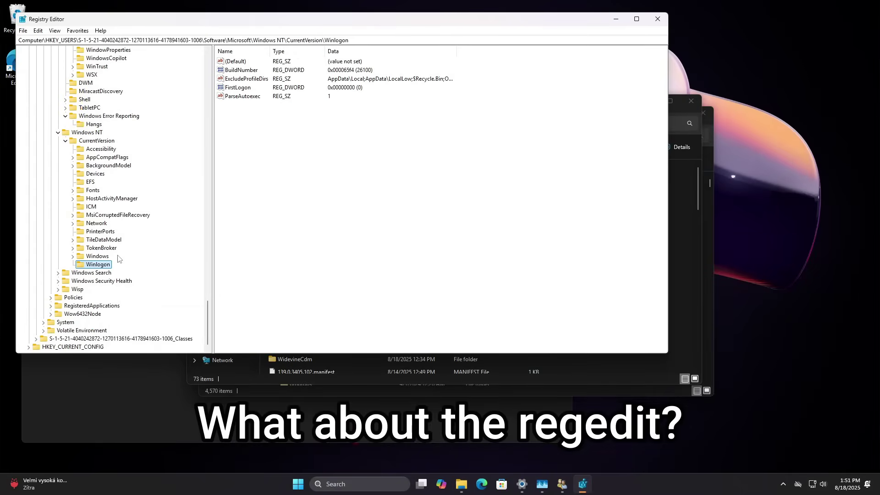
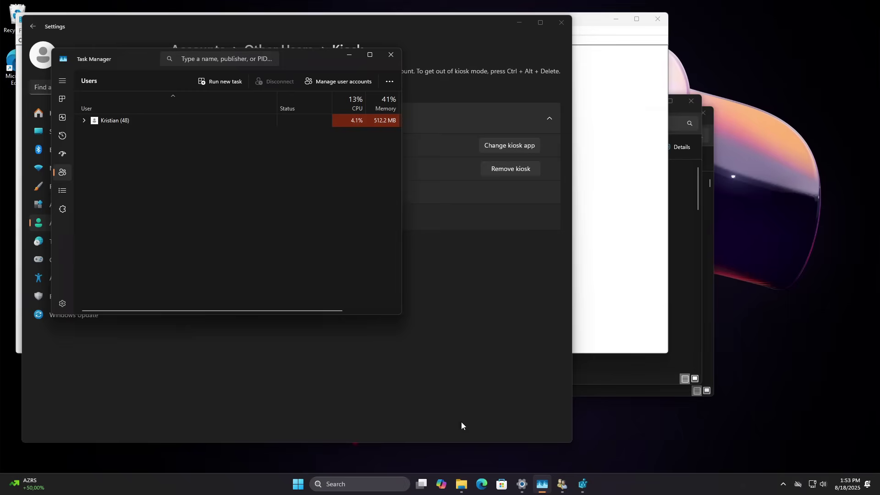
# Switch to Registry Editor after the kiosk session has ended and recheck the kiosk user's Winlogon key
pyautogui.click(582, 484)
pyautogui.click(97, 265)
pyautogui.click(499, 251)
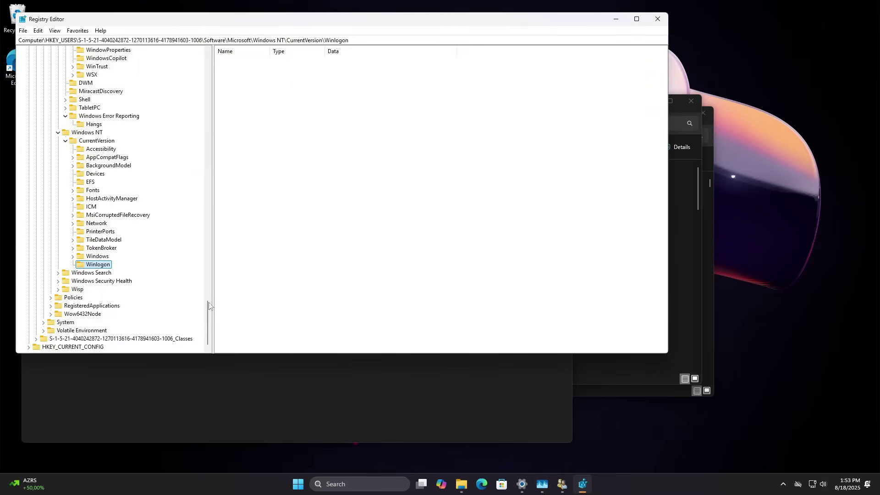
# Switch back to the kiosk account from the administrator session to test the changes
pyautogui.press('super')
pyautogui.click(456, 394)
pyautogui.click(482, 435)
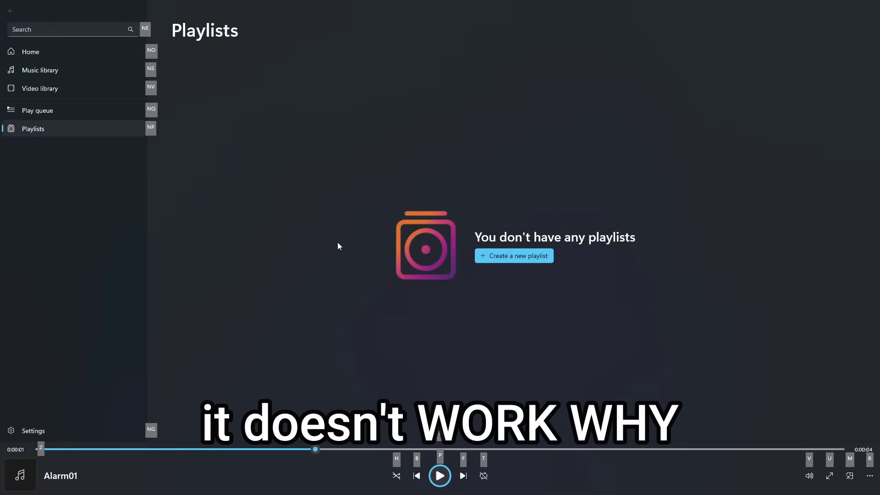
# Shrink the kiosk's Media Player window from its left and bottom edges to check the background behind it
pyautogui.press('Escape')
pyautogui.hotkey('alt', 'space')
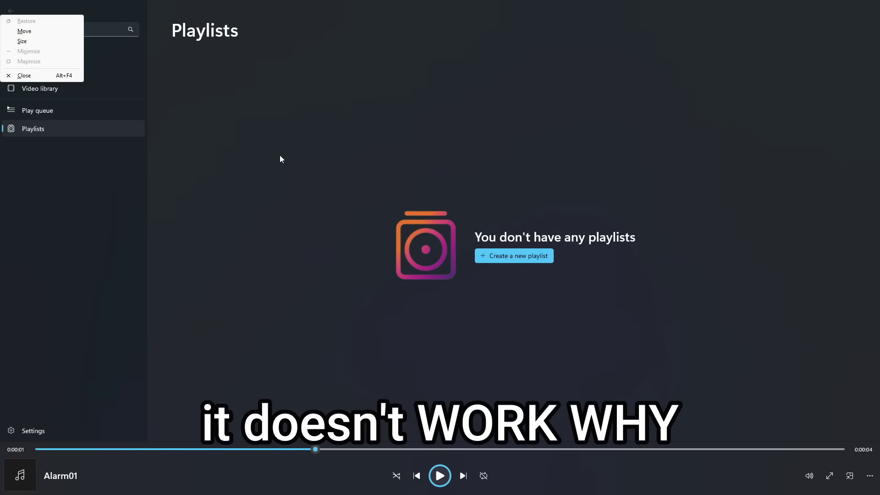
pyautogui.press('Down')
pyautogui.press('Down')
pyautogui.press('Return')
pyautogui.press('Left')
pyautogui.press('Right')
pyautogui.moveTo(5, 249); pyautogui.dragTo(486, 262)
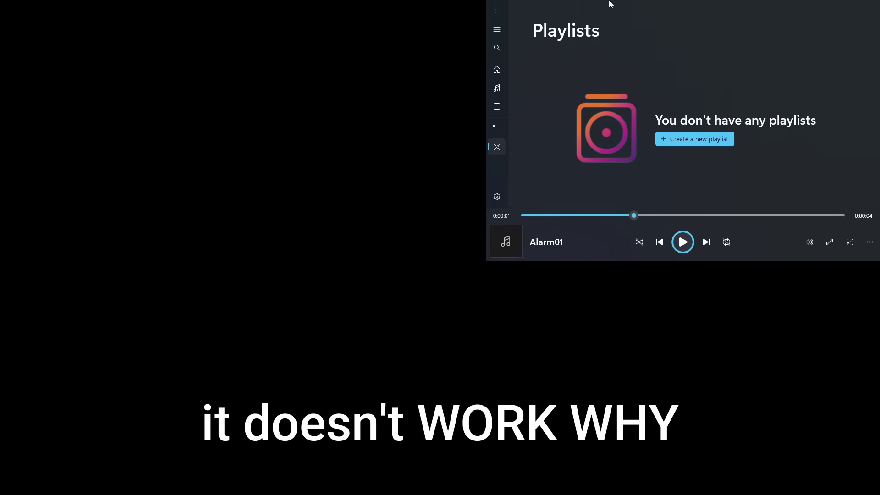